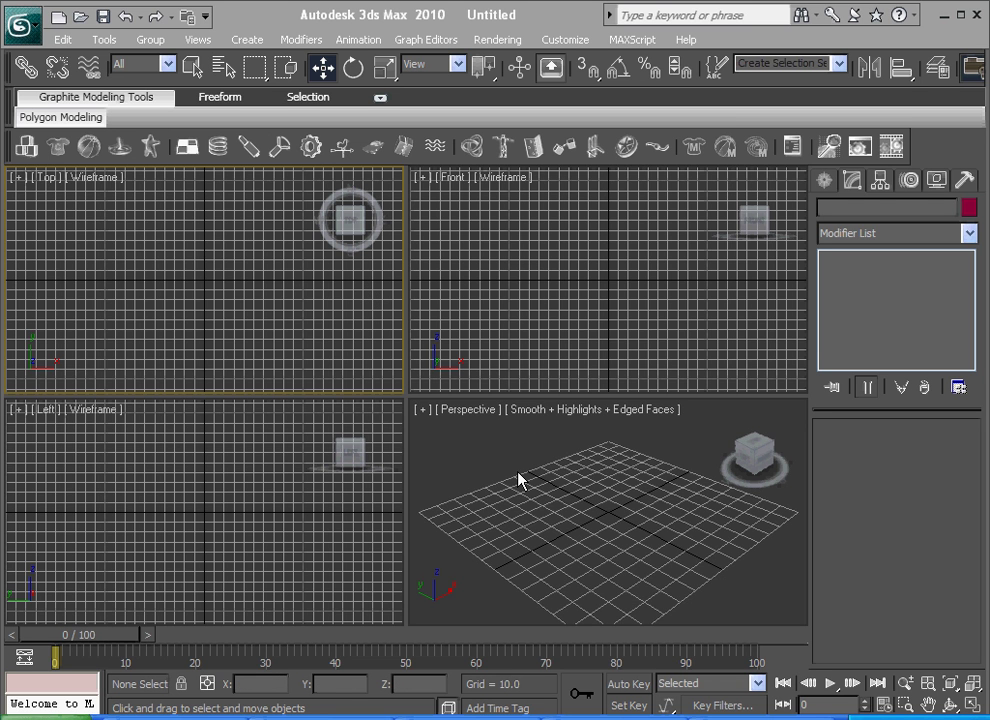
- Maximize the Perspective viewport so it fills the whole viewport area
click(519, 480)
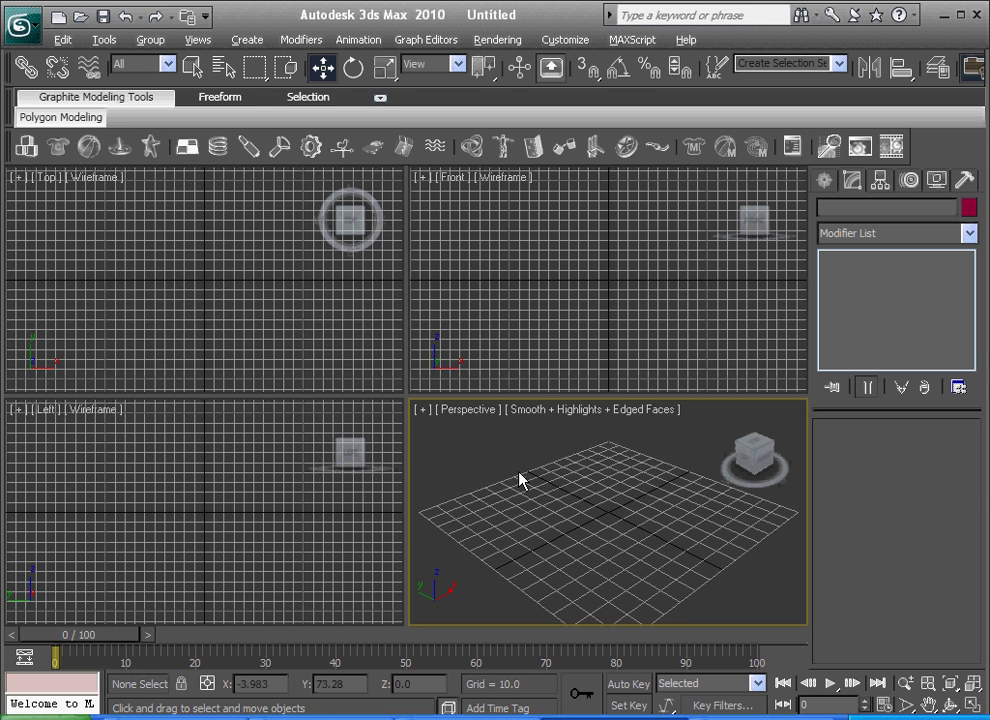
key(alt+w)
mouse_move(371, 360)
middle_down()
mouse_move(389, 360)
mouse_move(376, 327)
mouse_move(369, 345)
mouse_move(381, 342)
middle_up()
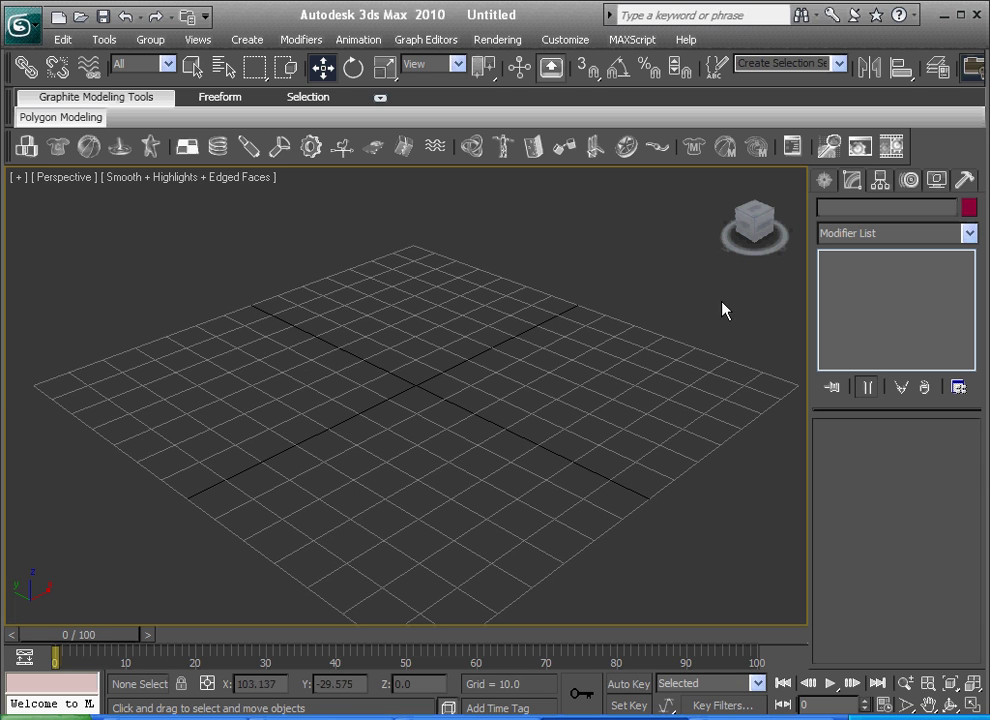
- Create a box on the grid about 91 long, 66 wide and 22 high
click(825, 182)
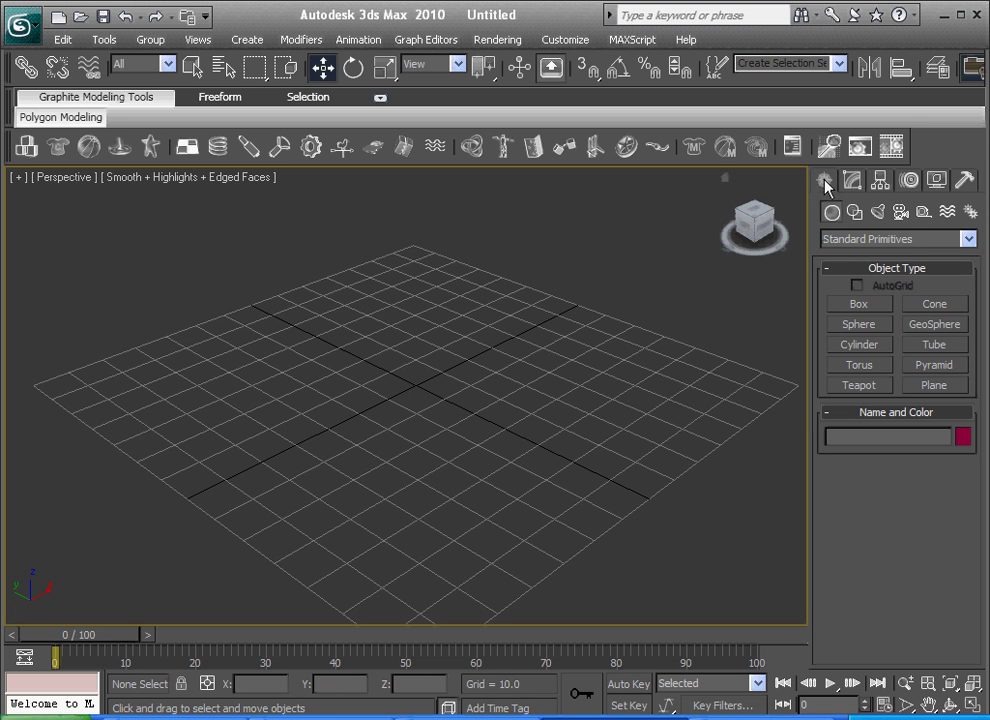
click(858, 304)
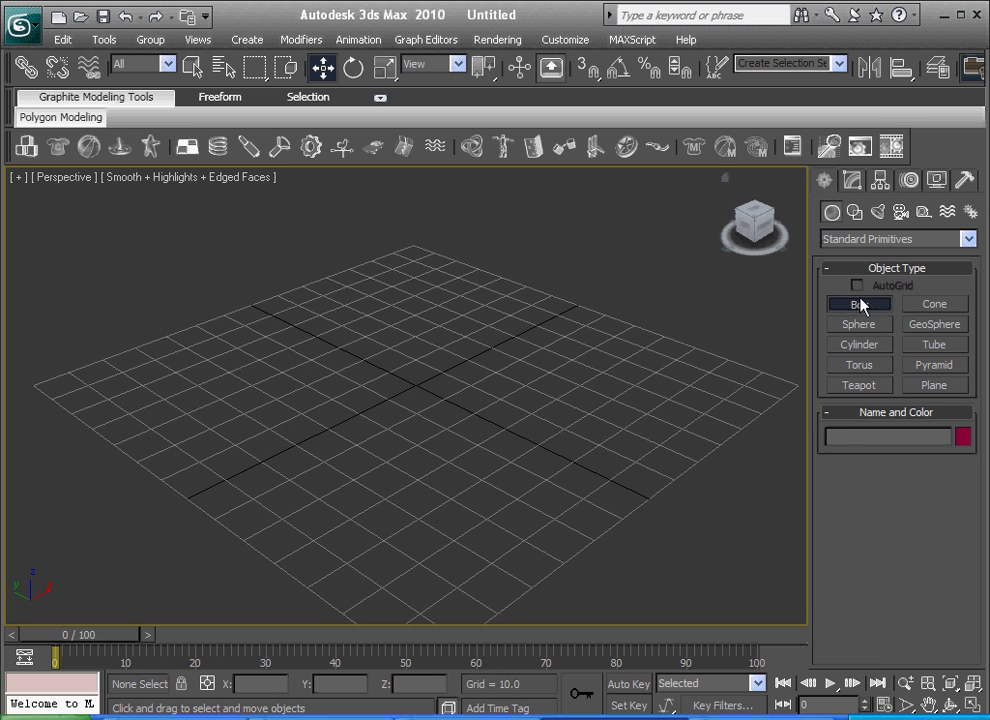
drag(347, 334, 398, 578)
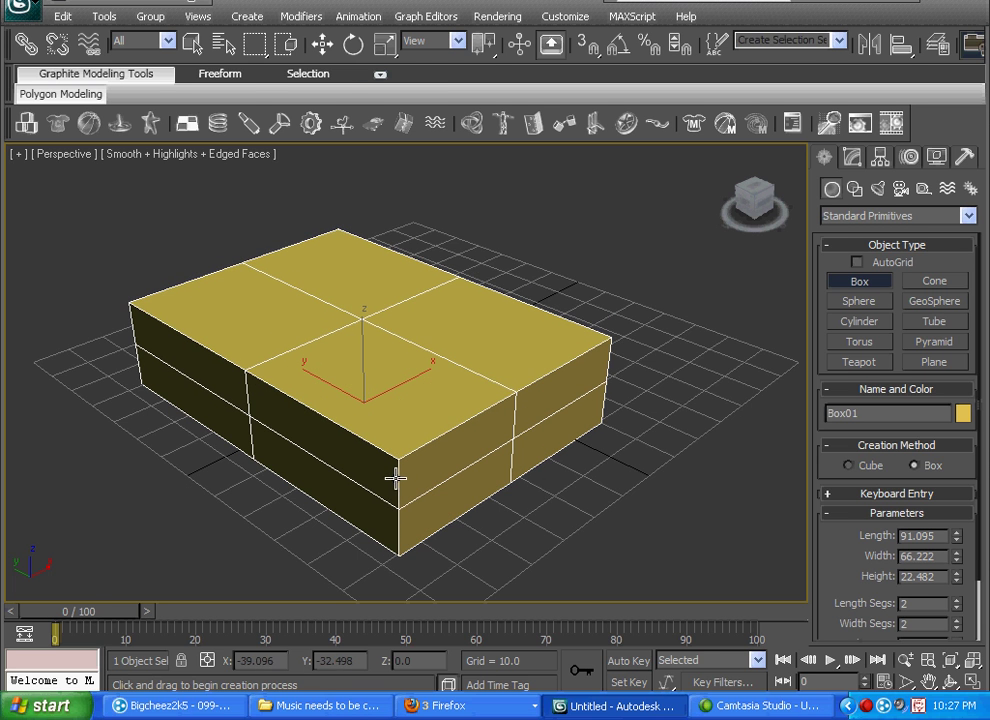
click(396, 480)
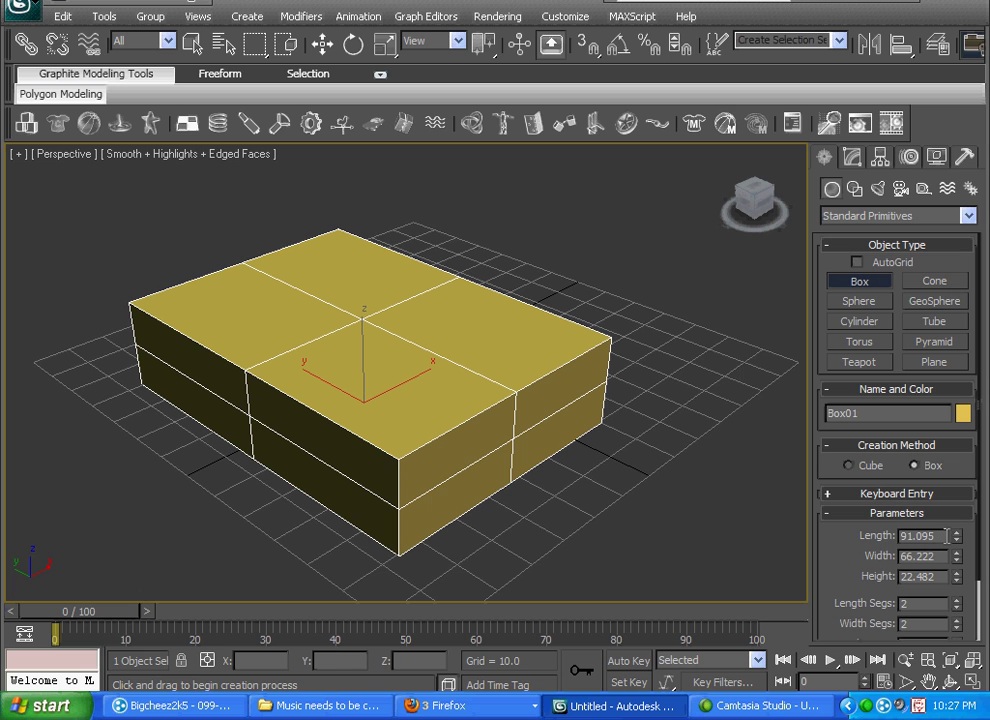
- Set the box's length, width and height to 50 each
double_click(946, 536)
text(50)
key(Tab)
text(50)
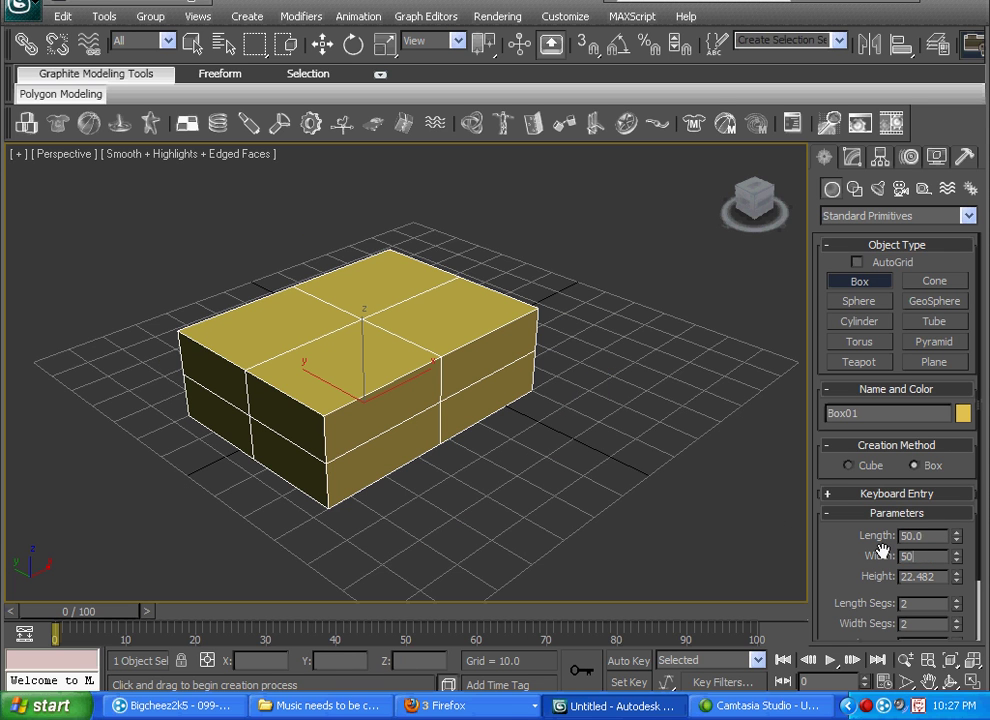
key(Tab)
text(50)
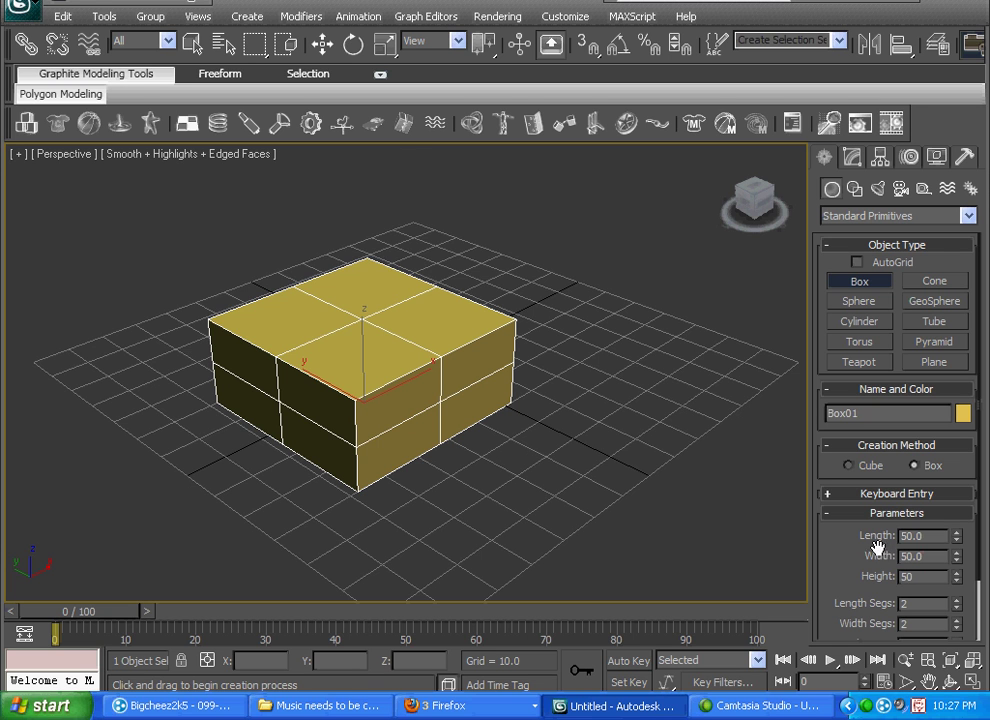
key(Return)
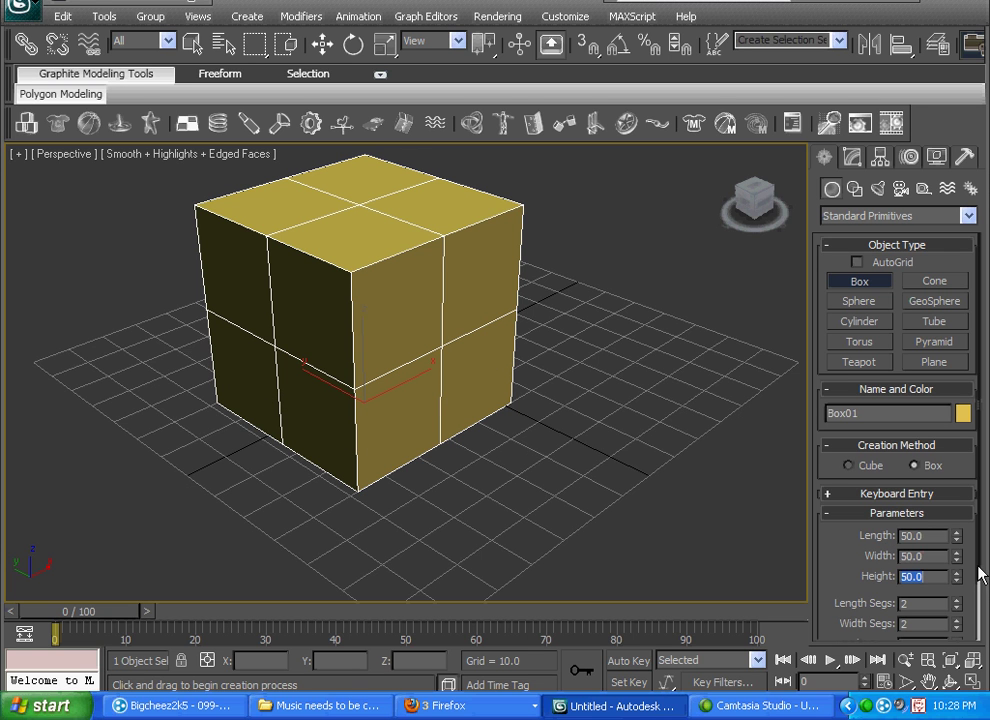
scroll(979, 575, down, 3)
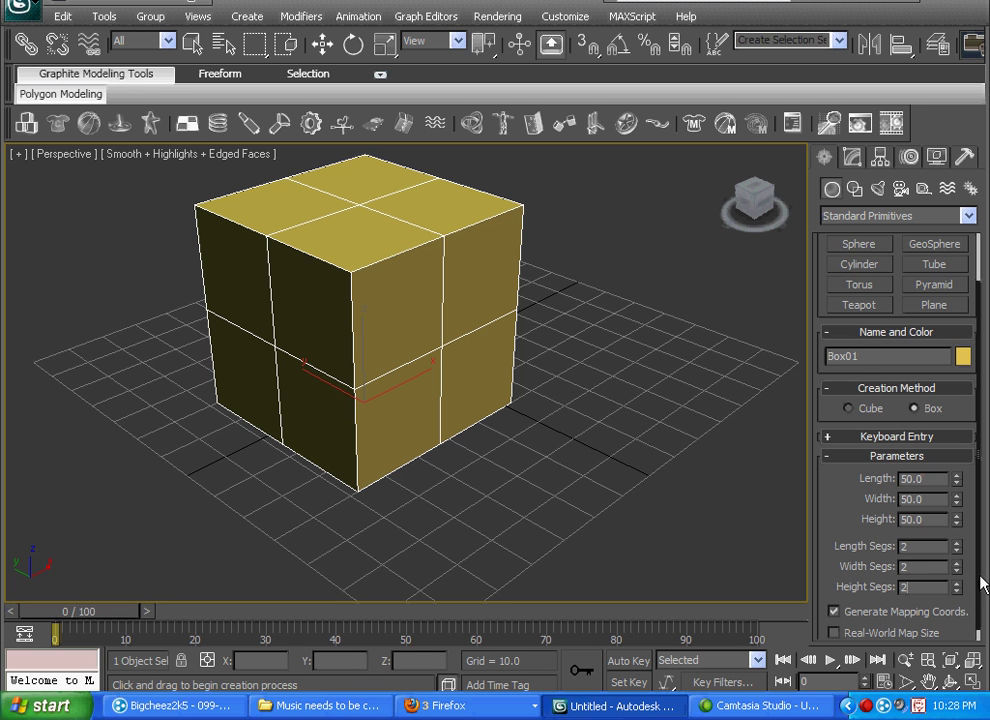
scroll(979, 578, up, 2)
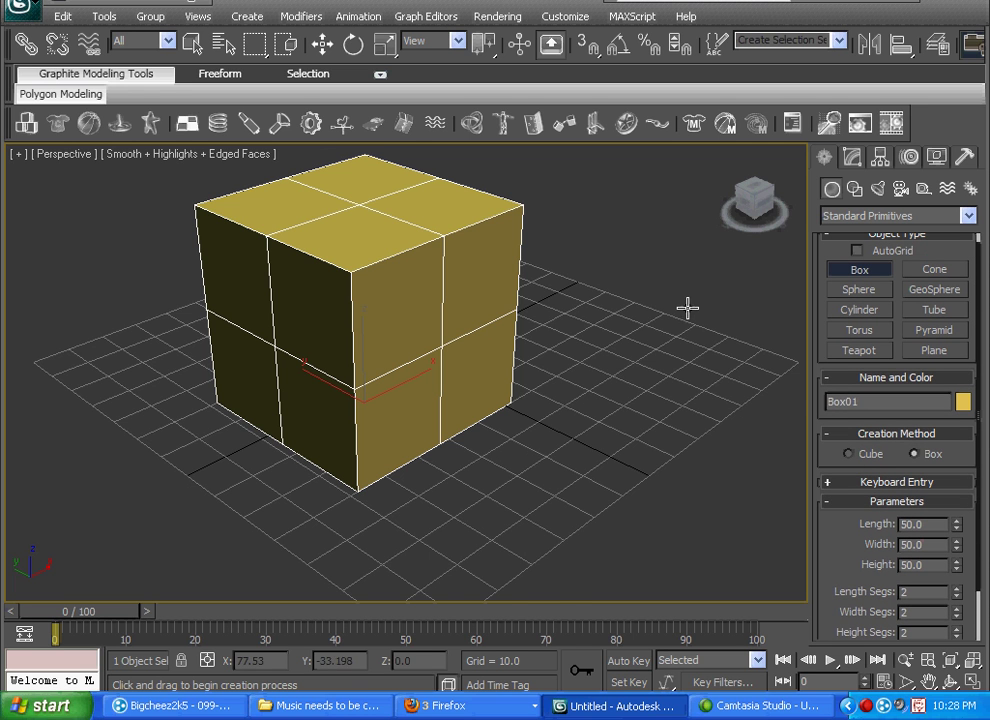
middle_drag(687, 307, 709, 331)
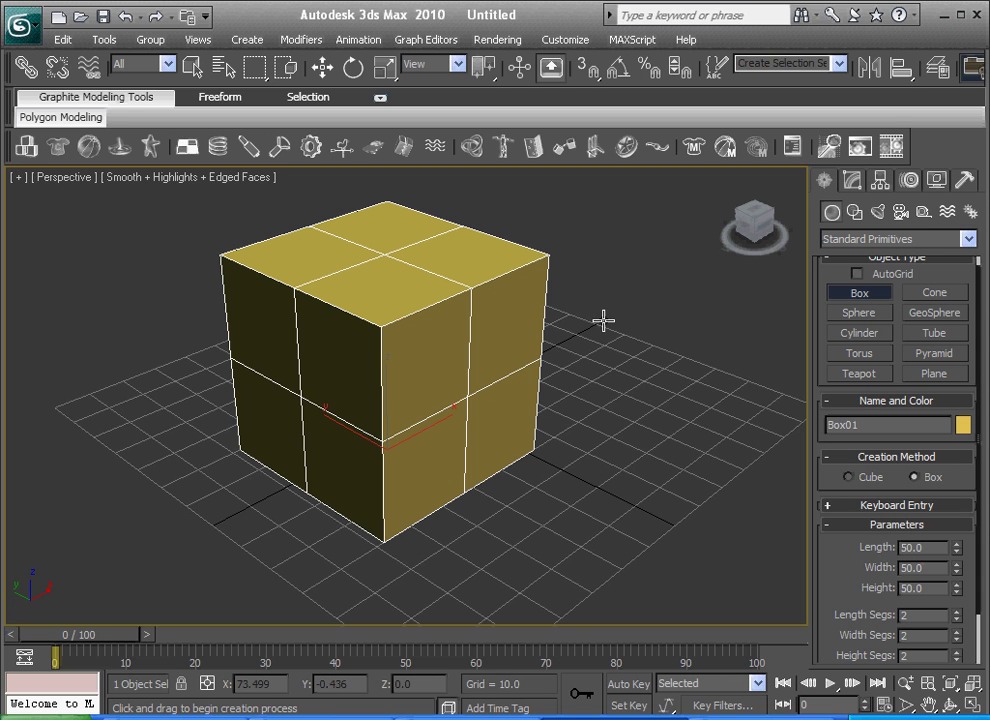
- Toggle the edged-faces display off and back on to view the box's segment edges
key(F4)
key(F4)
key(F4)
key(F4)
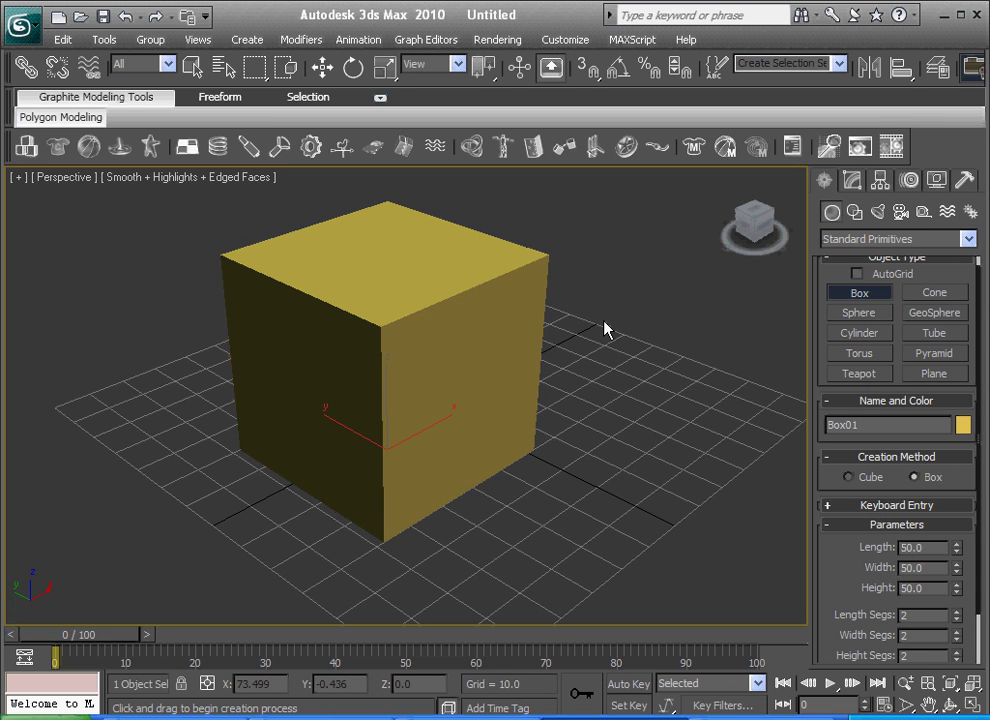
key(F4)
key(F4)
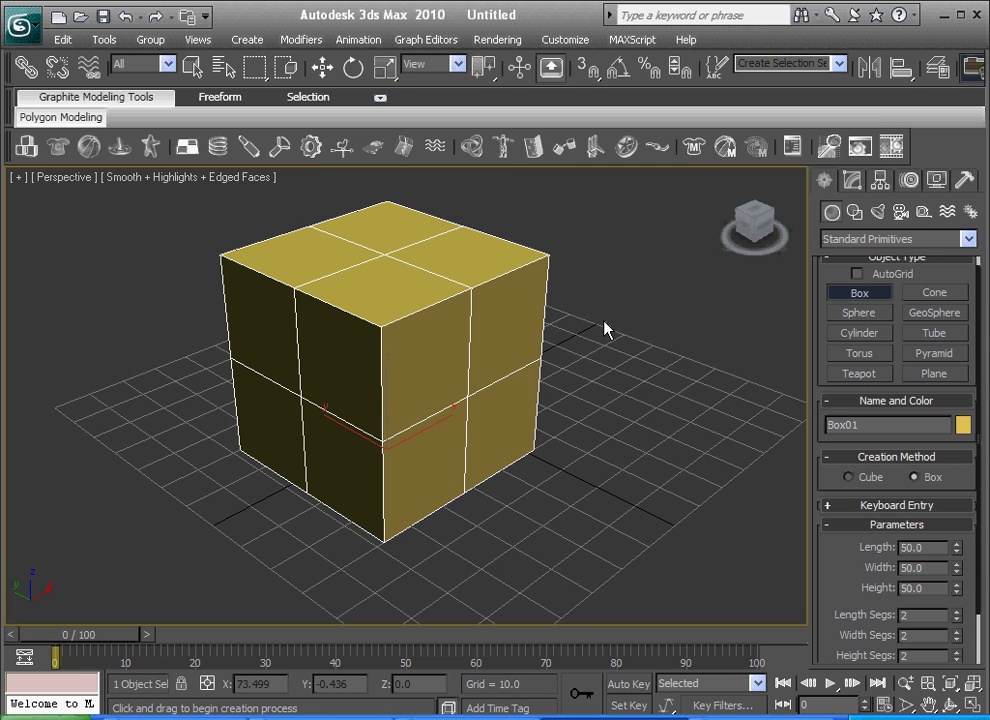
- Apply the Spherify modifier to the box
middle_drag(592, 320, 603, 354)
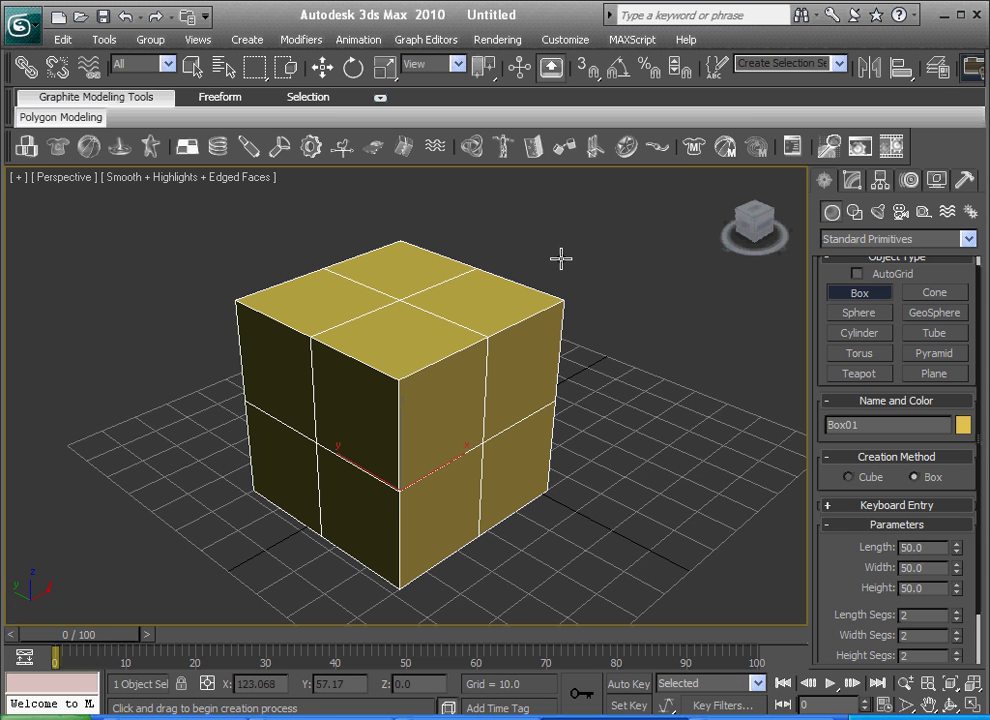
middle_drag(561, 259, 491, 199)
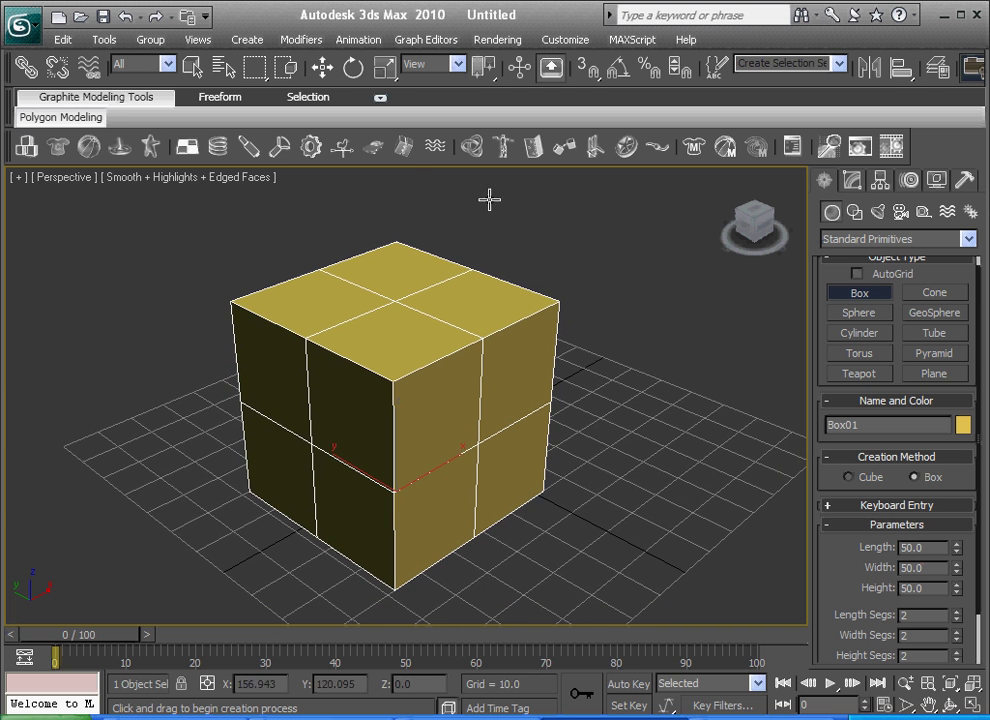
click(302, 40)
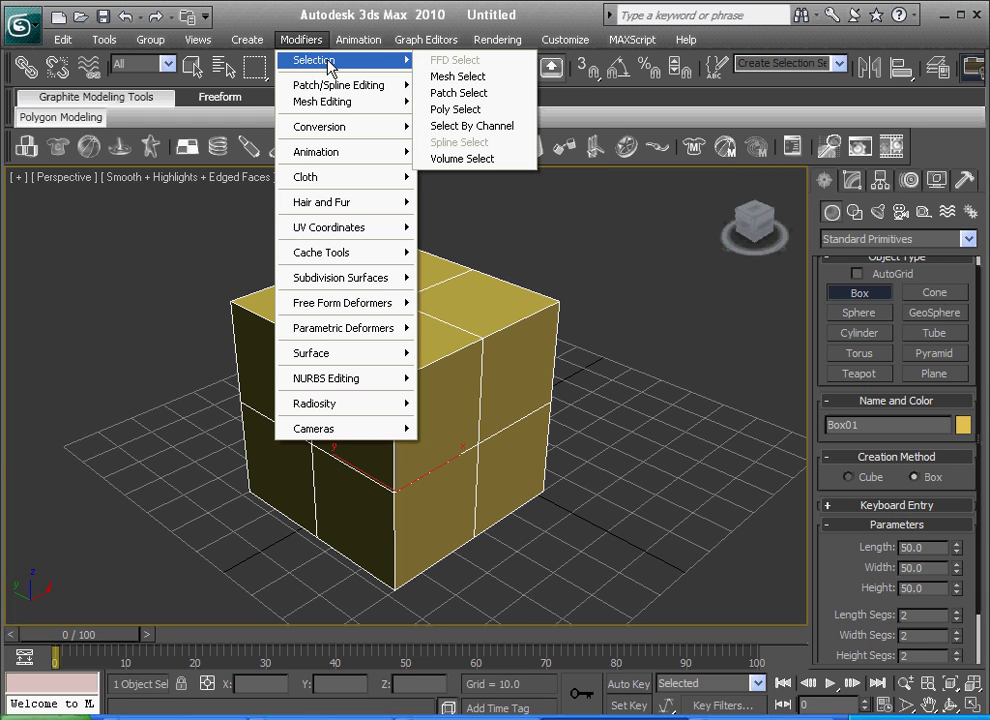
mouse_move(332, 284)
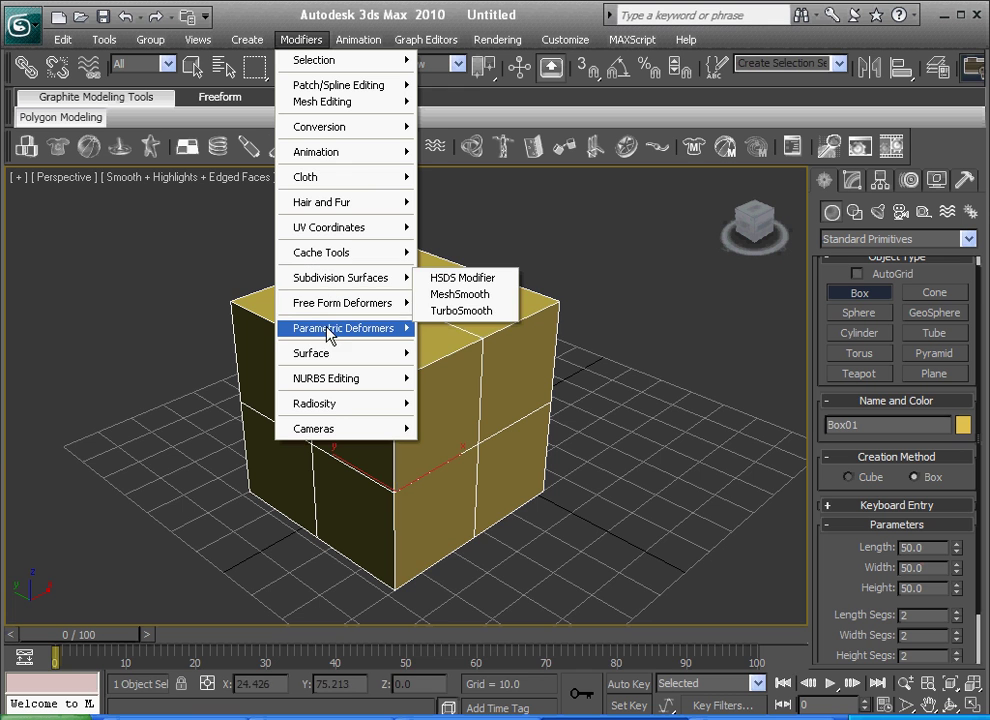
mouse_move(334, 333)
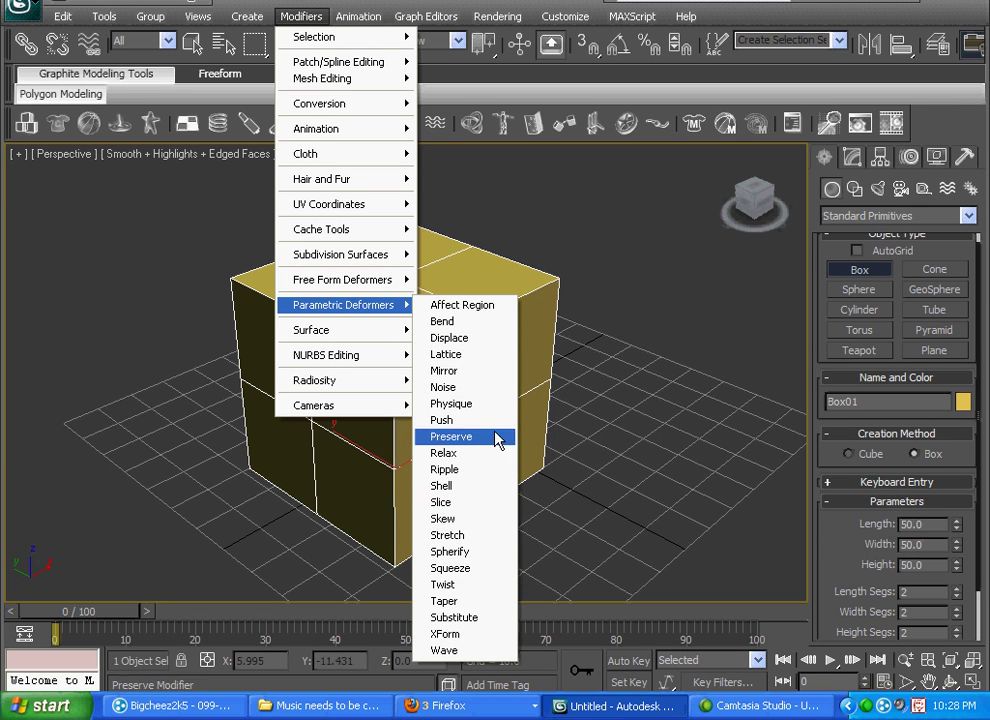
click(492, 558)
mouse_move(544, 371)
middle_down()
mouse_move(539, 400)
mouse_move(531, 347)
mouse_move(552, 387)
mouse_move(555, 357)
middle_up()
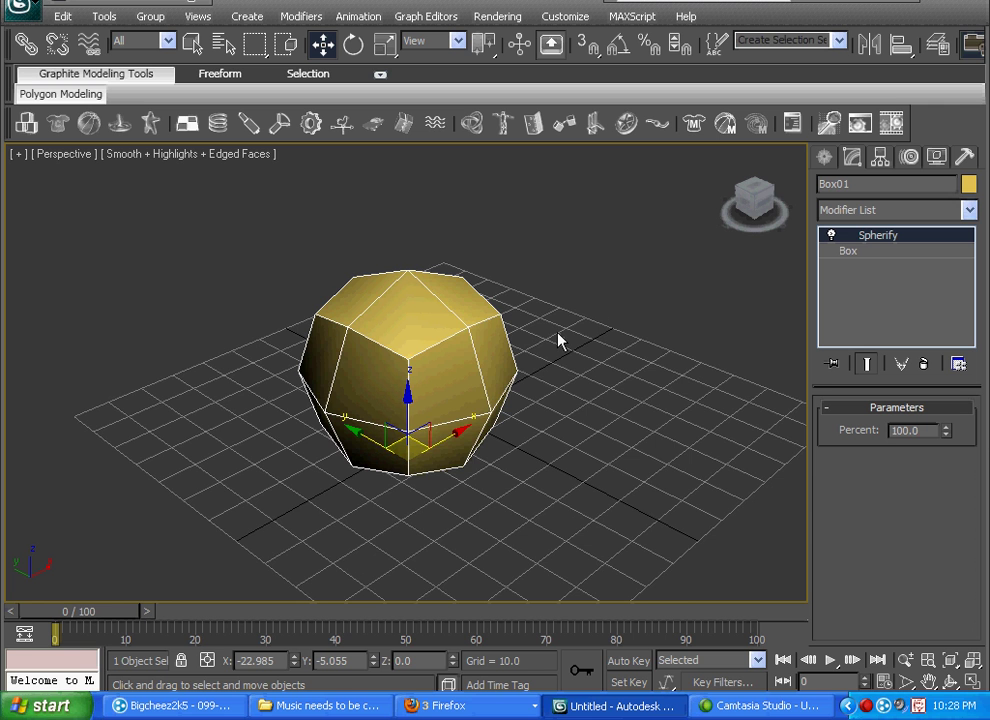
- Examine the rounded shape and edge layout of the spherified box from near and far
scroll(558, 370, up, 3)
scroll(558, 370, down, 4)
middle_drag(558, 370, 552, 349)
scroll(557, 358, up, 4)
scroll(557, 350, down, 4)
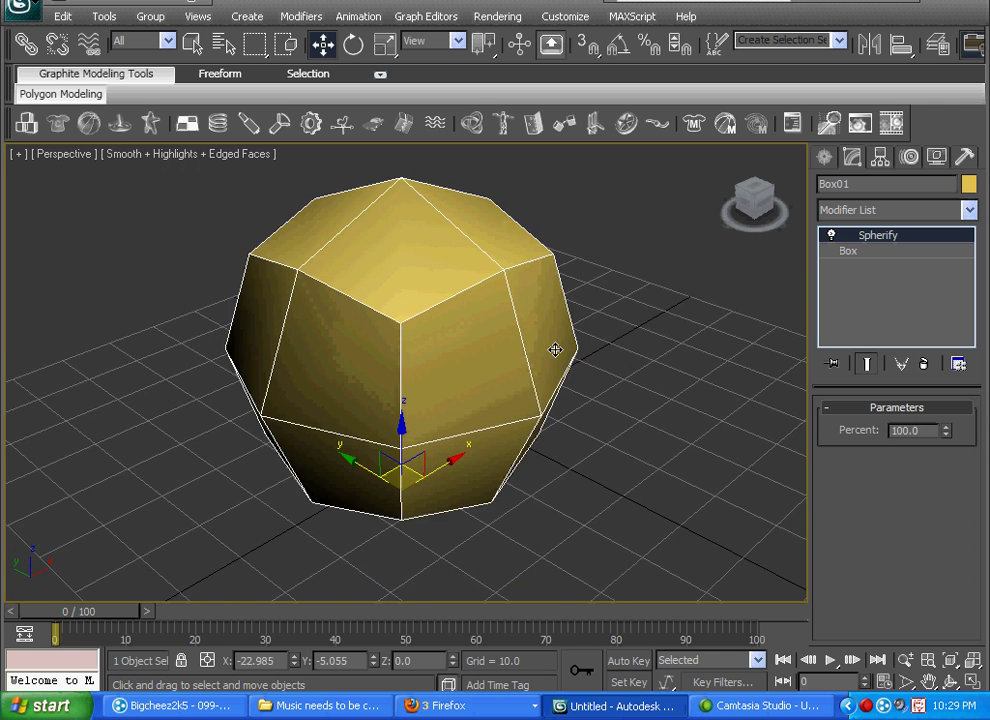
scroll(555, 350, up, 3)
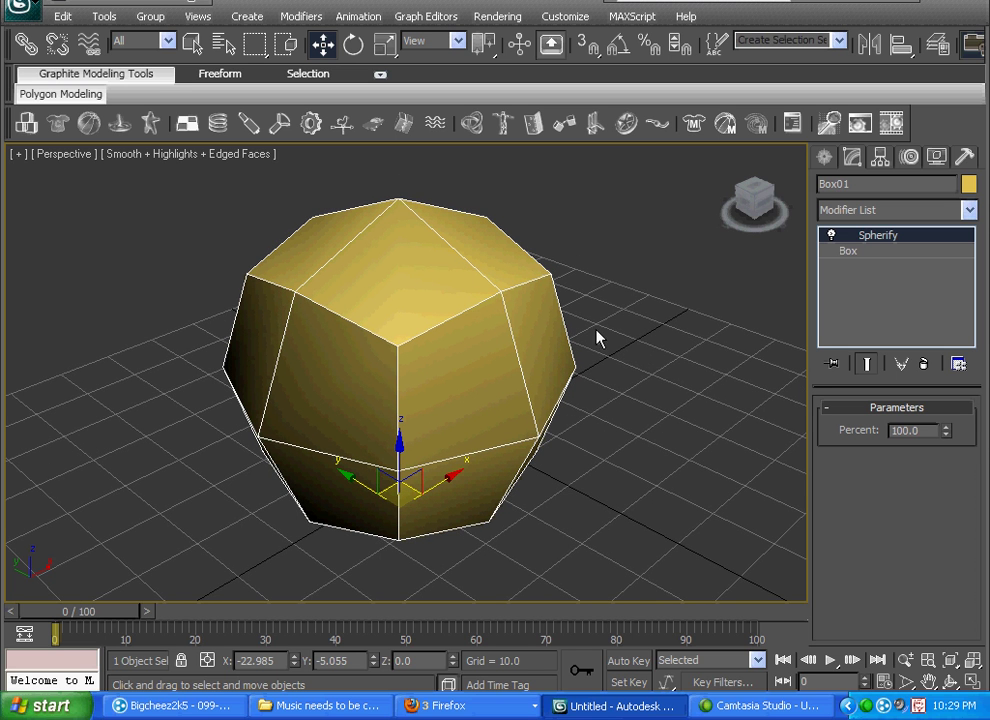
middle_drag(597, 336, 605, 345)
scroll(605, 345, down, 3)
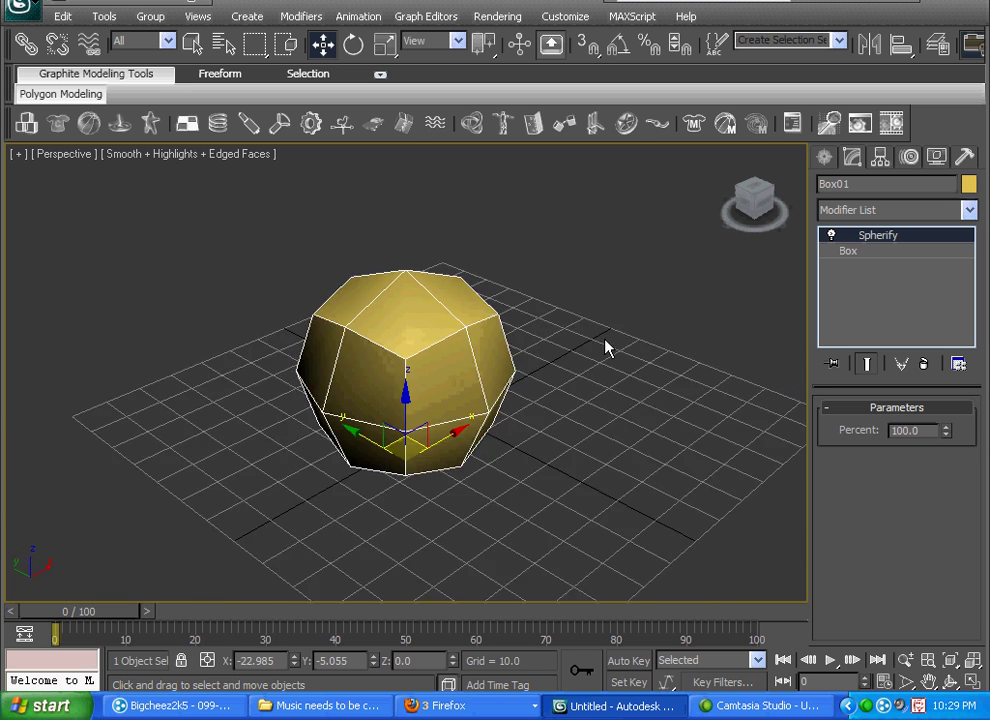
scroll(605, 345, up, 3)
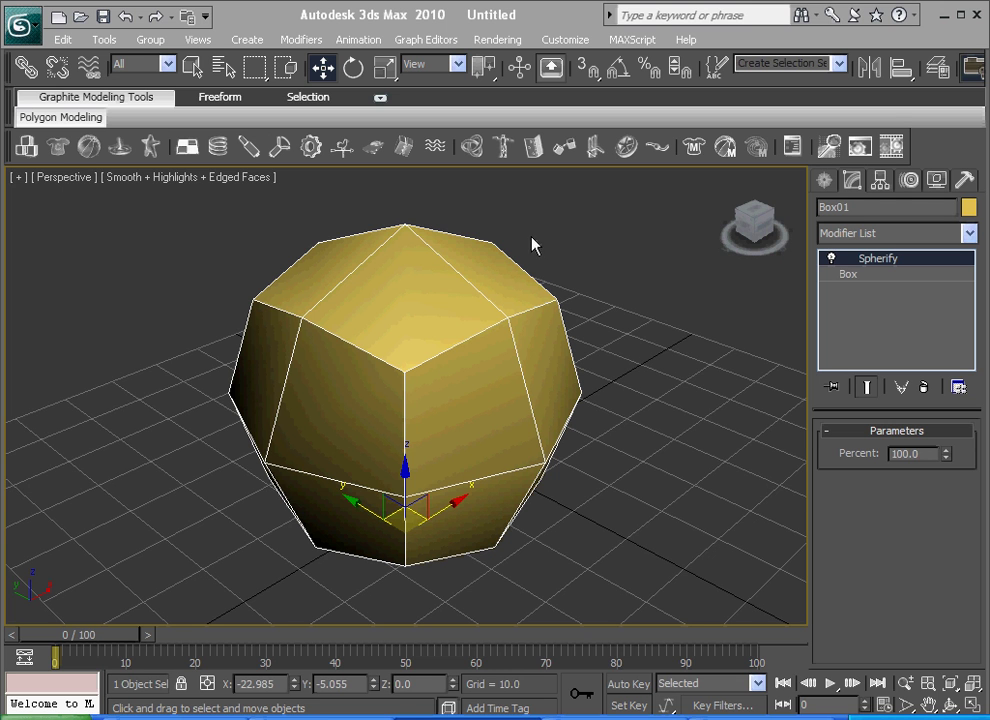
- Convert the spherified box to an Editable Poly
right_click(471, 367)
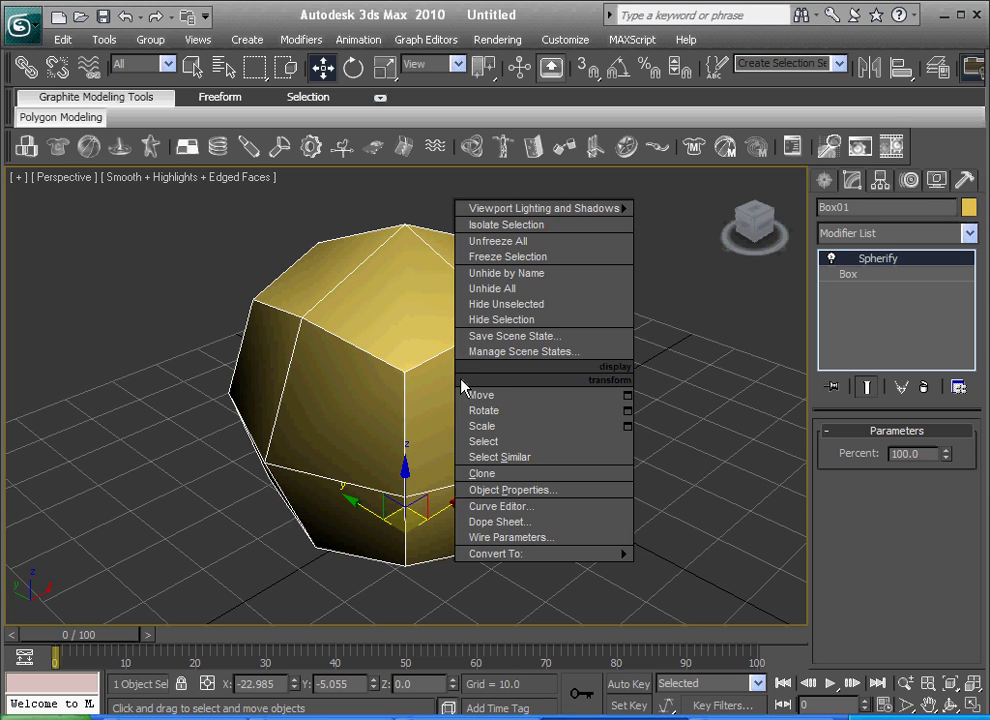
mouse_move(550, 555)
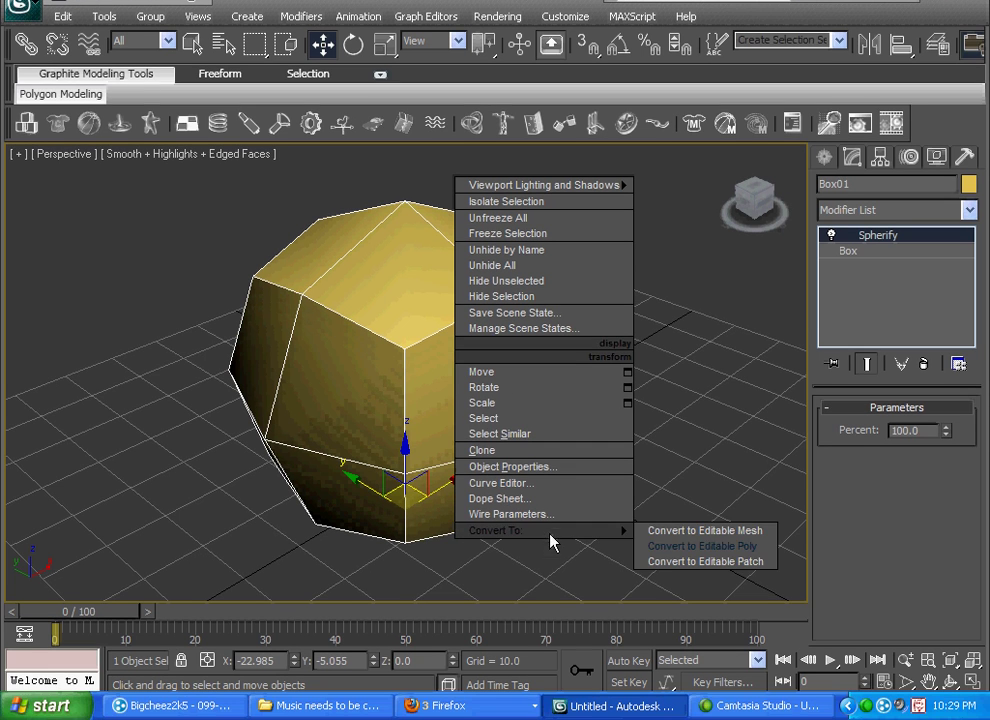
click(661, 548)
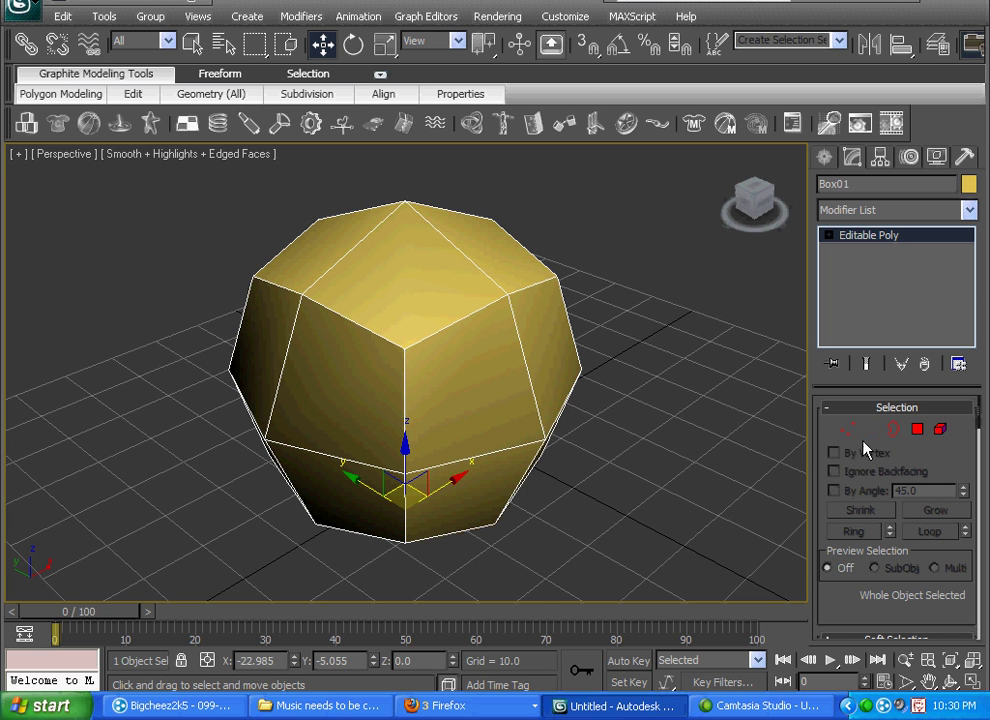
- Select the two mid-height corner vertices on the front side of the mesh and scale them toward each other along the X axis
click(847, 430)
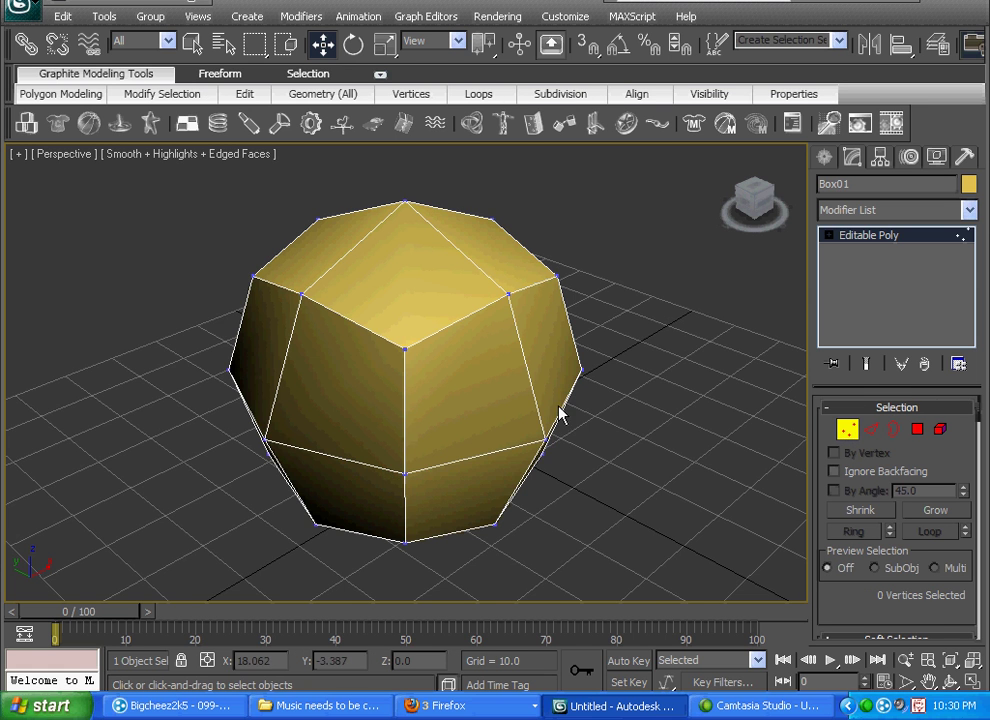
middle_drag(564, 413, 535, 347)
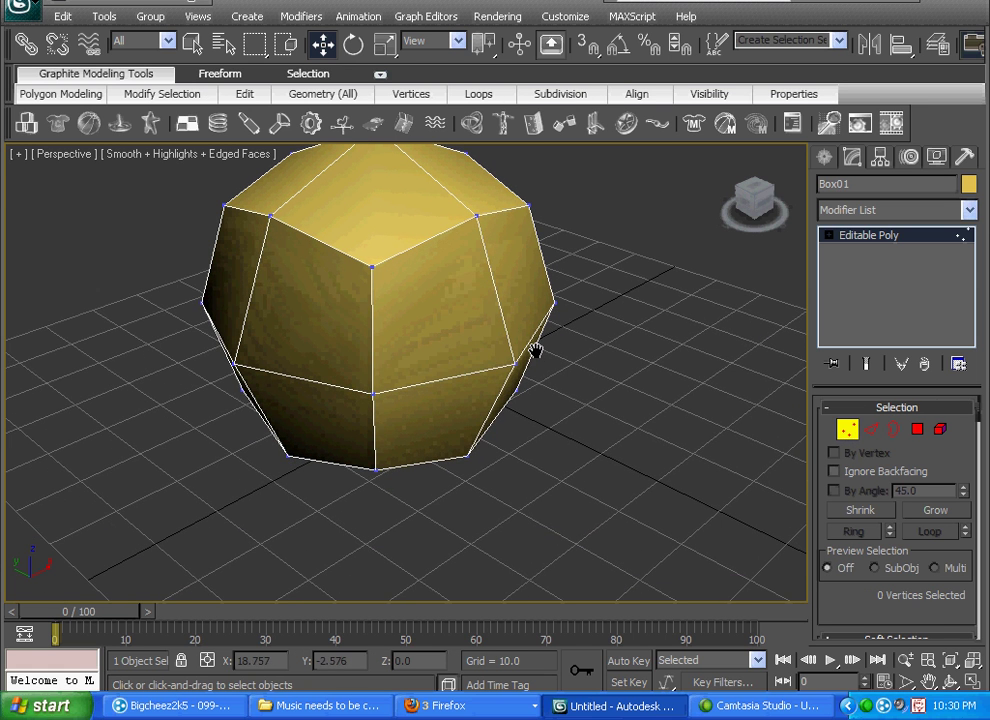
click(372, 391)
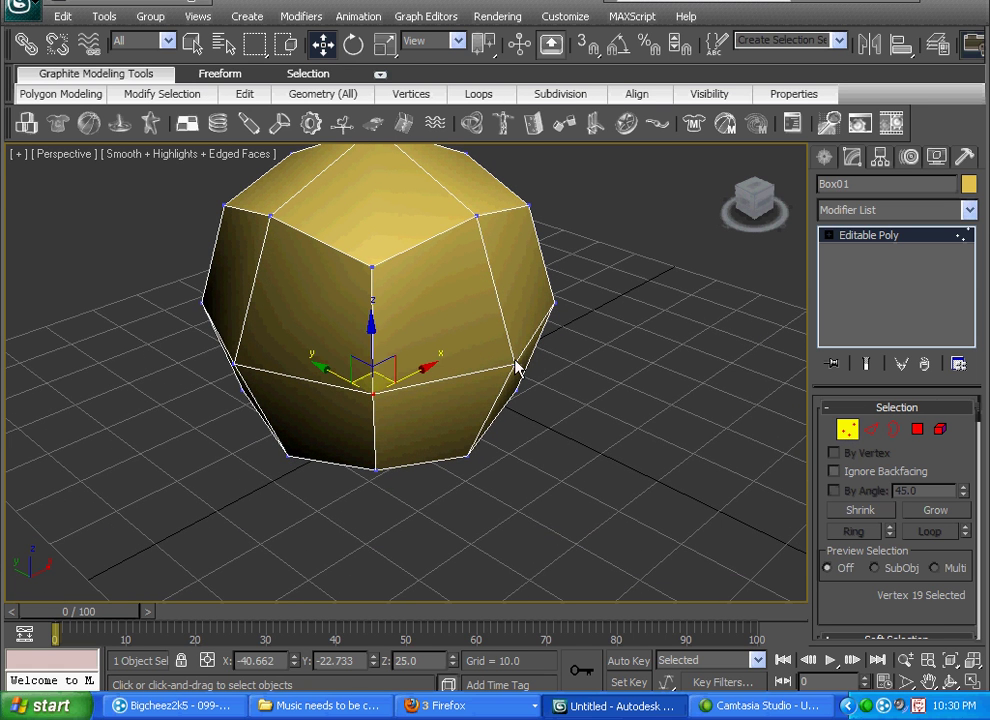
ctrl+click(553, 302)
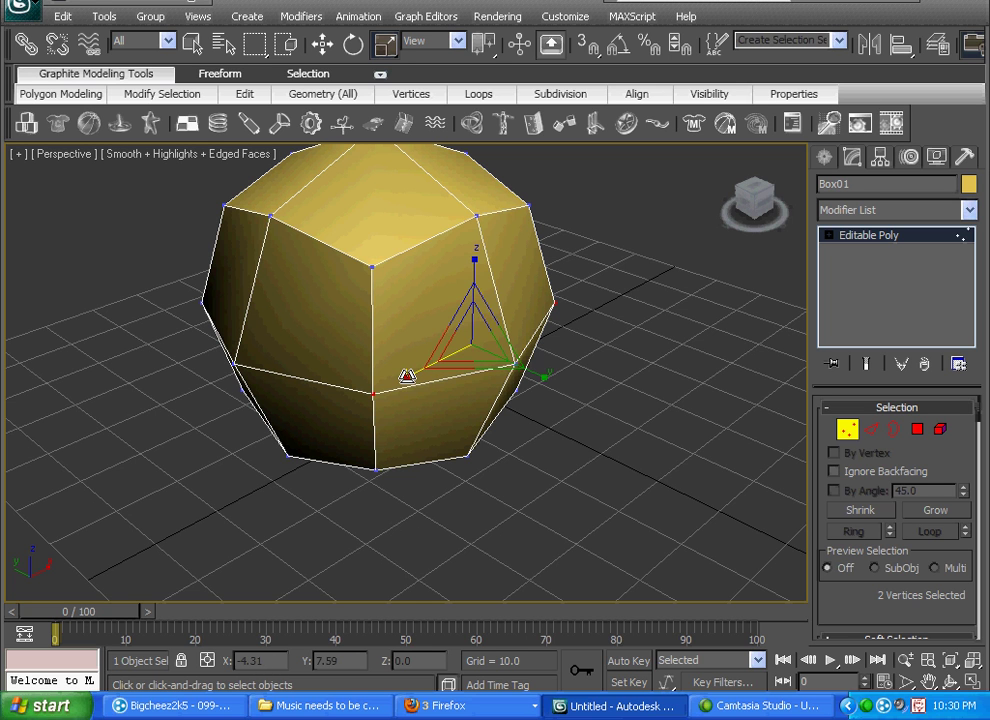
drag(407, 375, 432, 364)
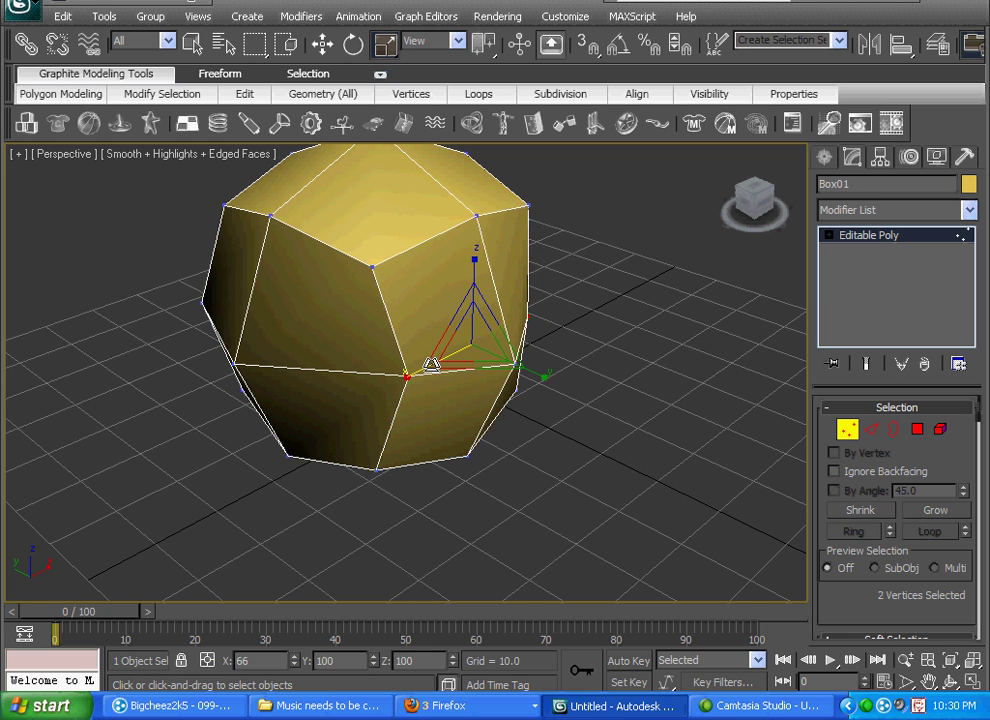
drag(432, 364, 438, 362)
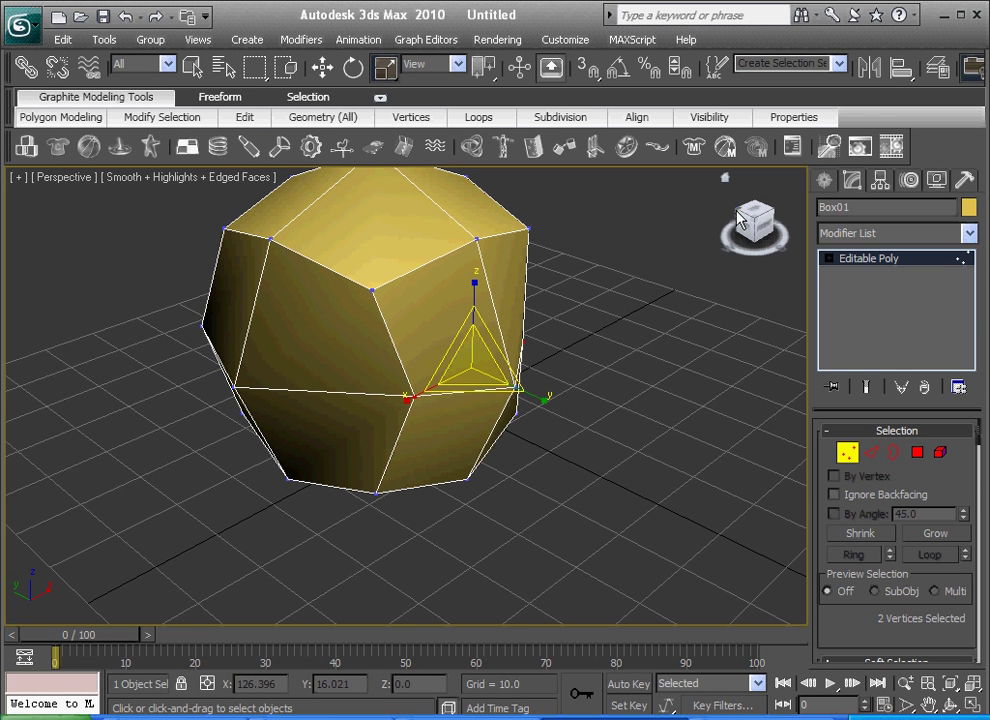
- Select the upper and lower middle vertices on the back side and scale them toward each other along the Z axis
drag(740, 222, 742, 232)
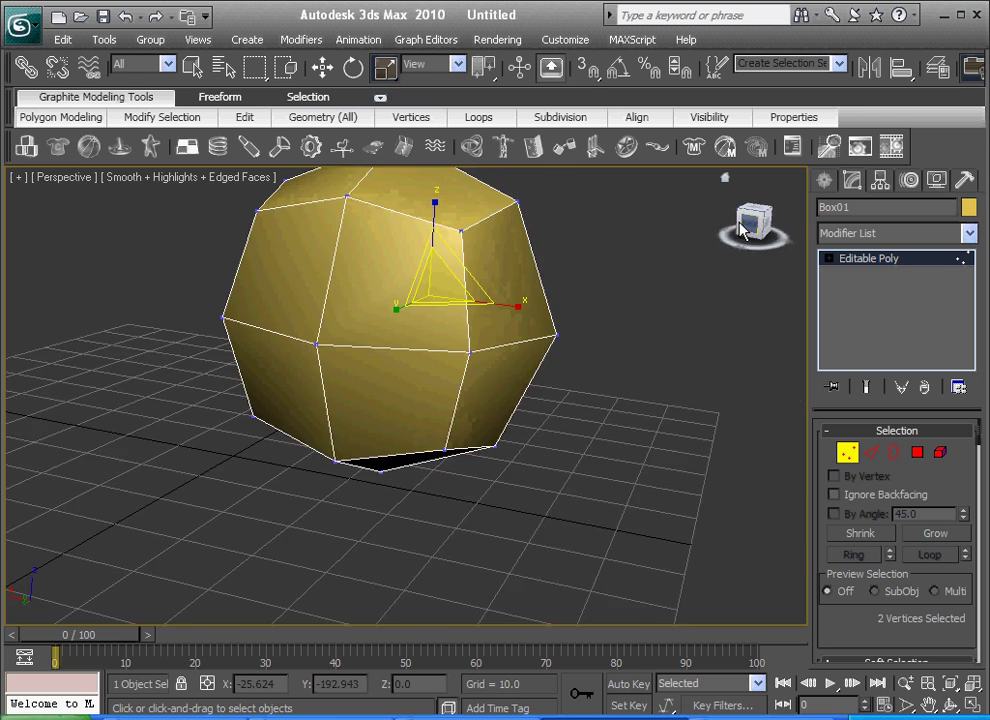
click(741, 228)
middle_drag(515, 281, 507, 323)
click(374, 216)
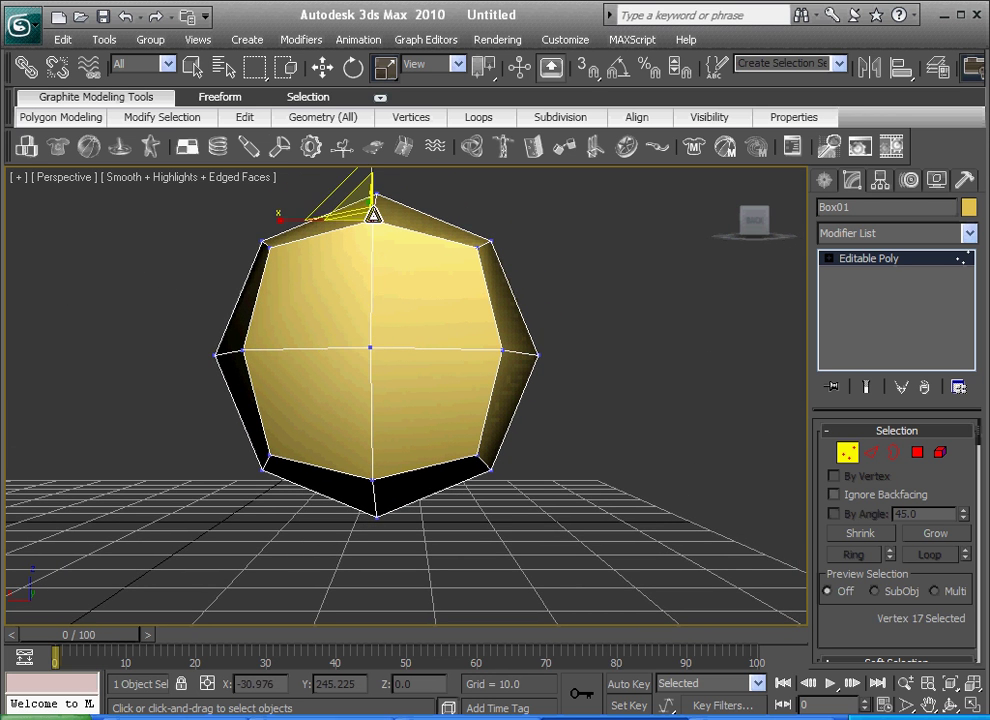
ctrl+click(373, 480)
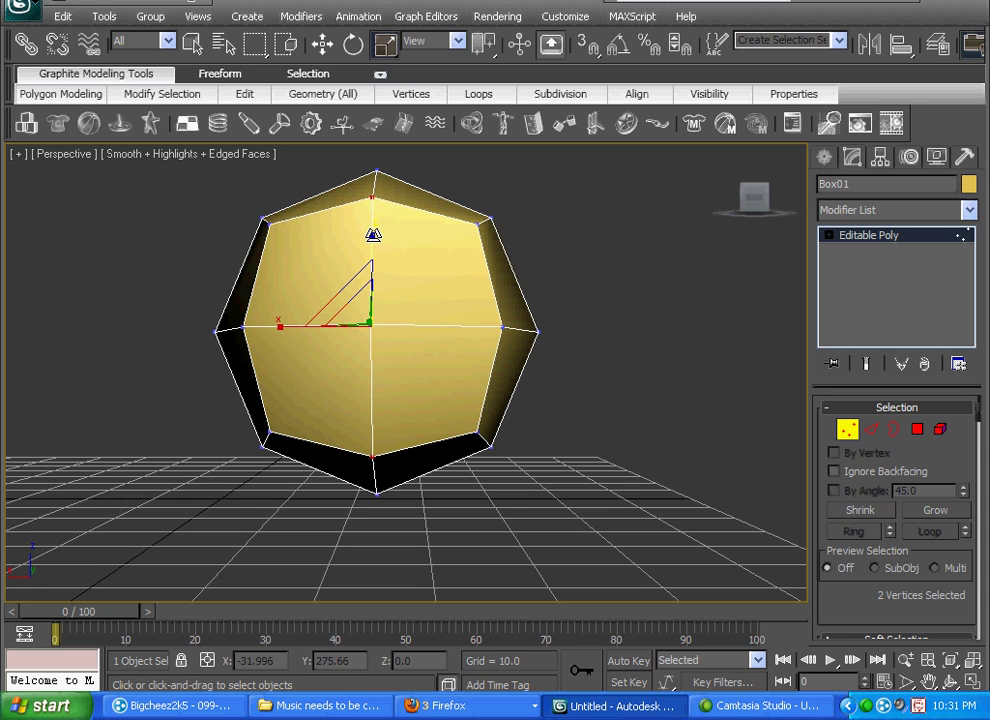
drag(376, 234, 372, 283)
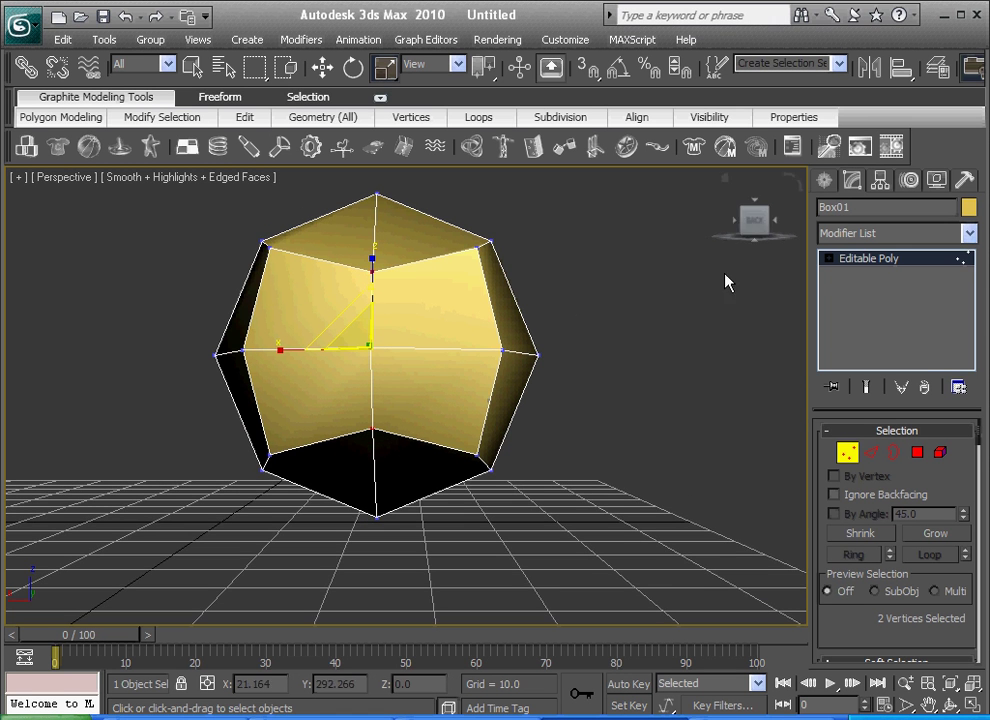
- Switch to edge selection and select both vertical edges at the front-left corner plus the adjoining upper edge of the left side
click(725, 179)
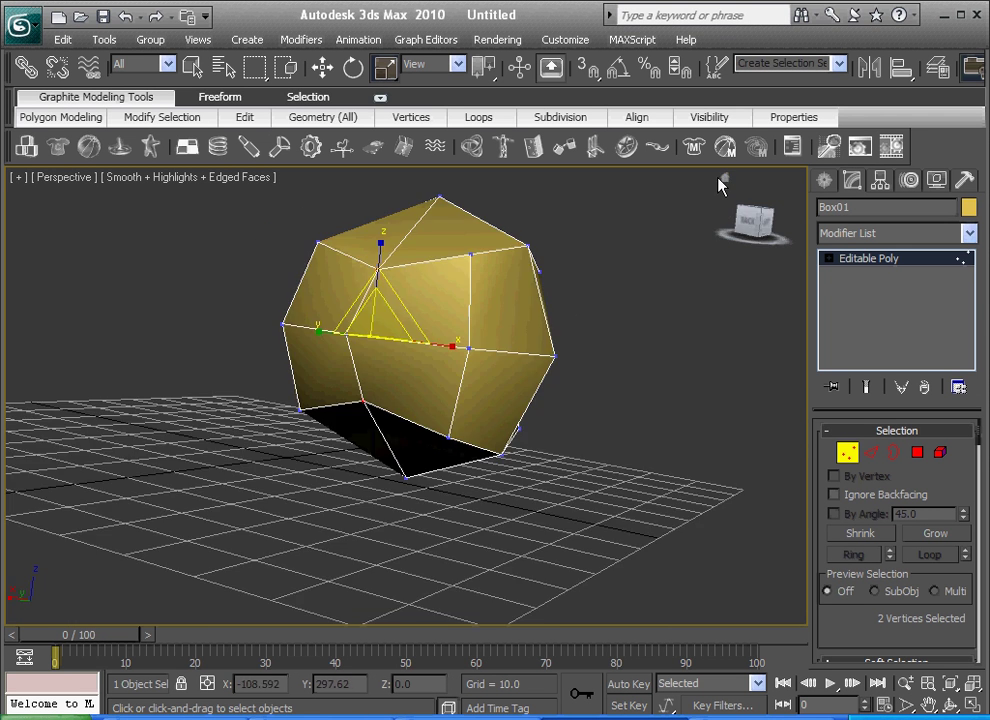
scroll(420, 393, up, 3)
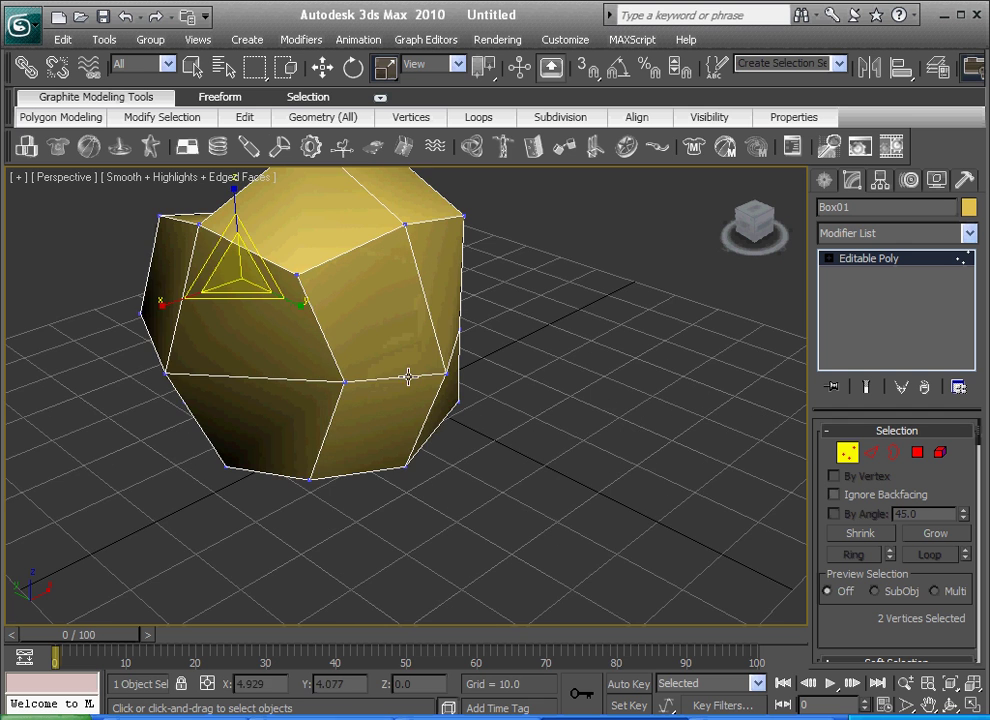
mouse_move(725, 181)
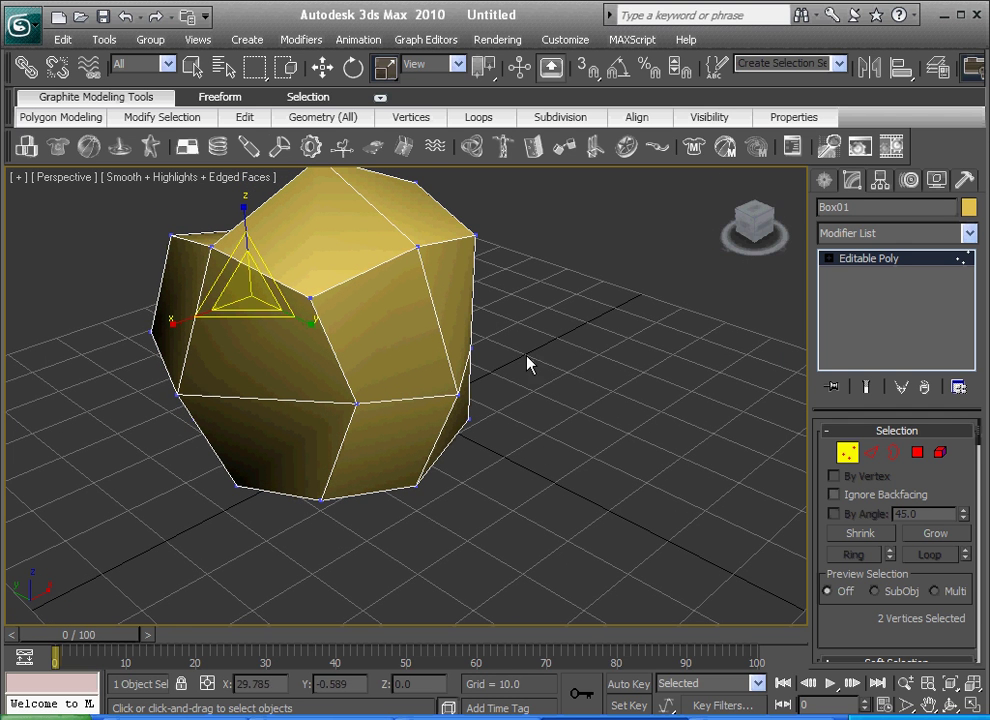
mouse_move(502, 407)
middle_down()
mouse_move(484, 399)
mouse_move(519, 400)
middle_up()
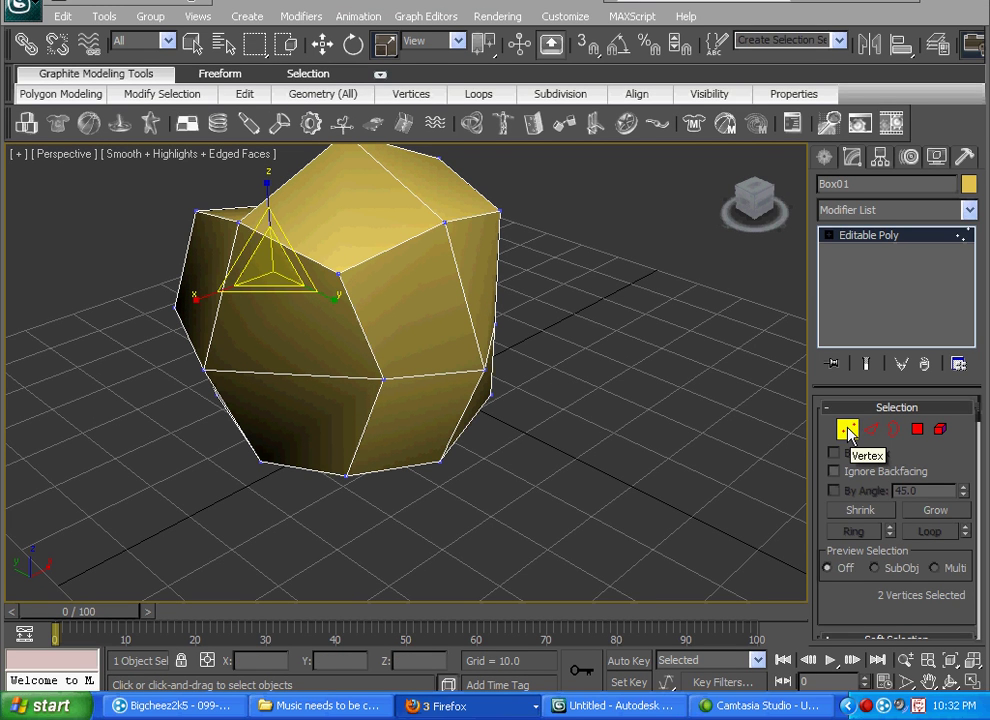
click(847, 431)
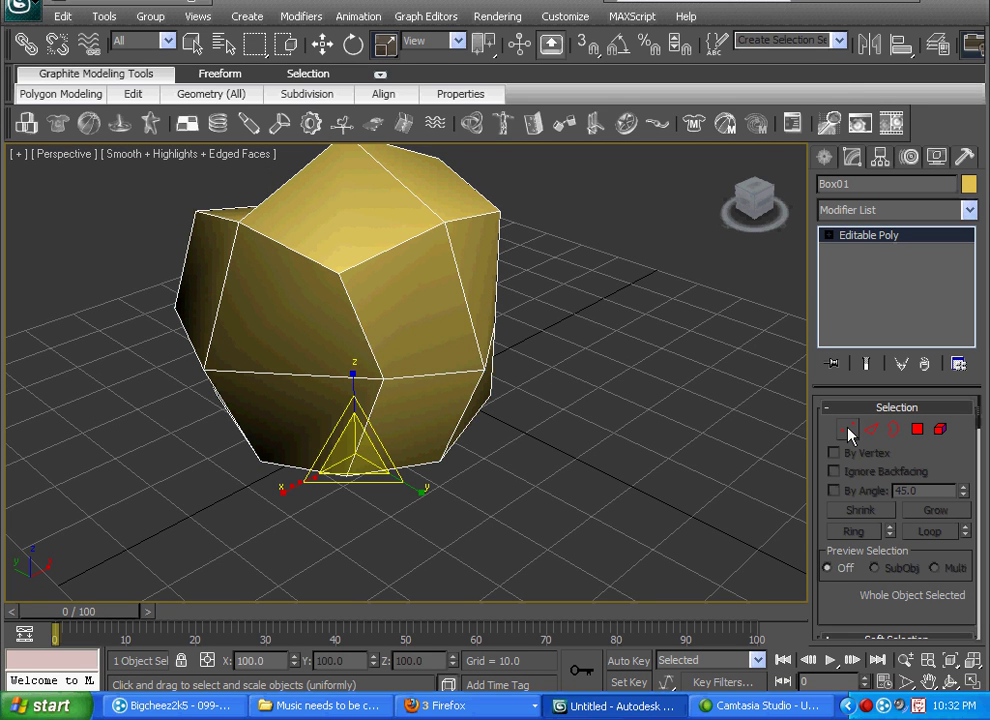
click(872, 431)
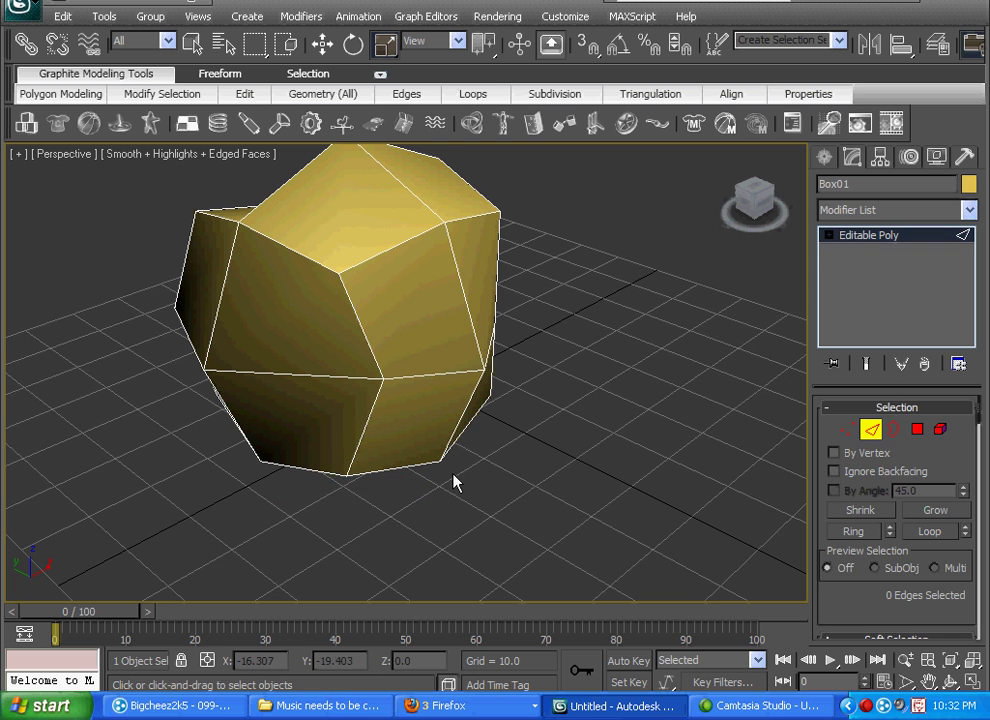
click(364, 330)
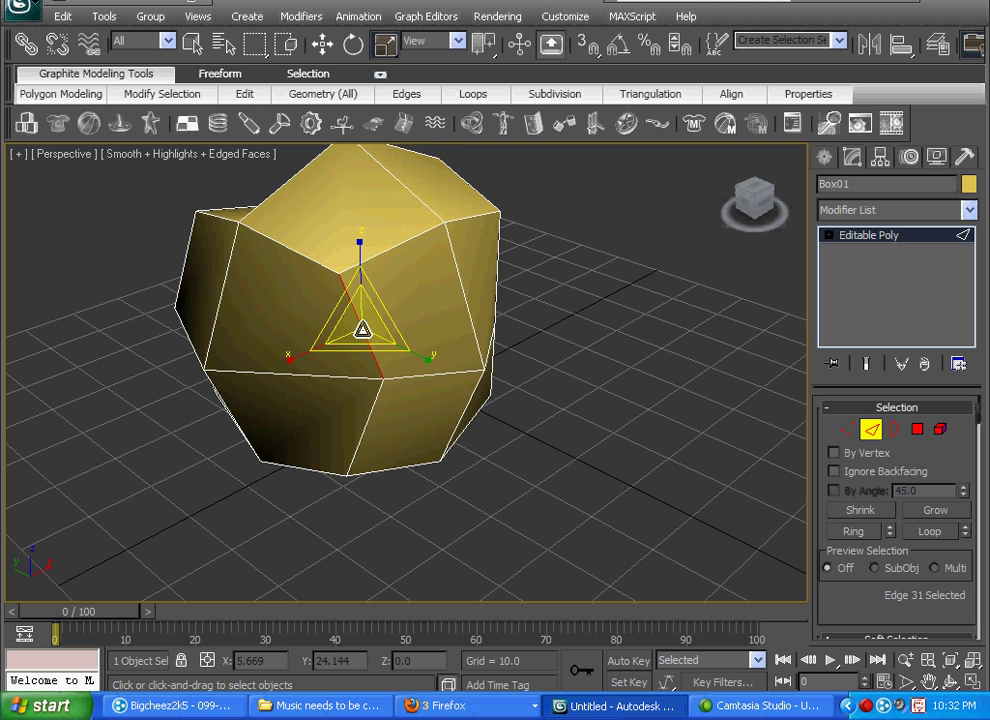
ctrl+click(373, 406)
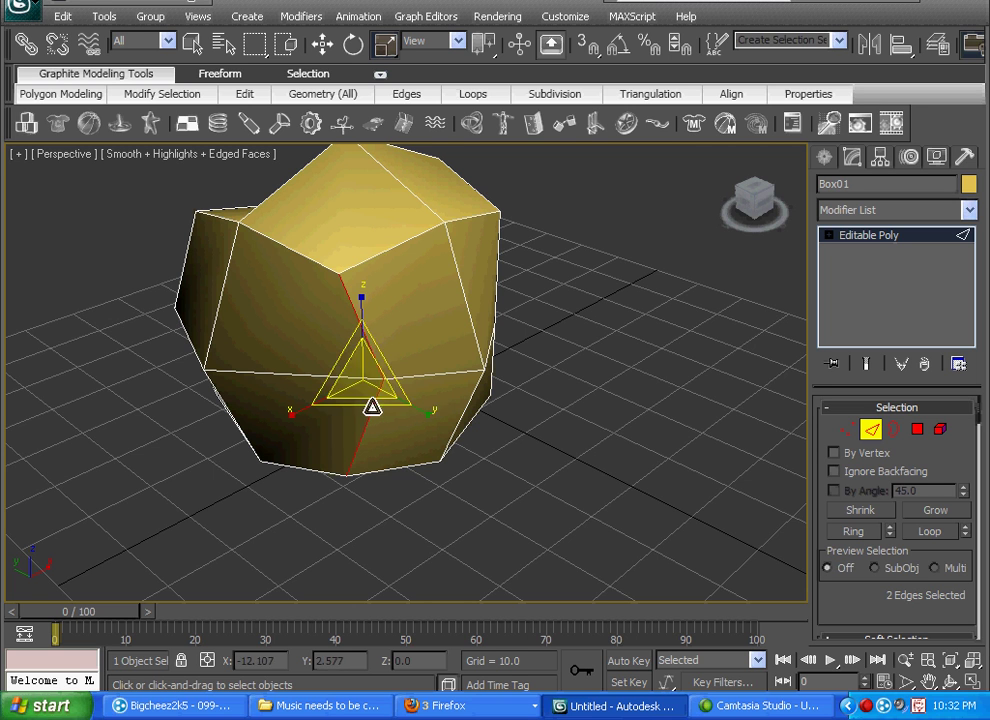
ctrl+click(298, 254)
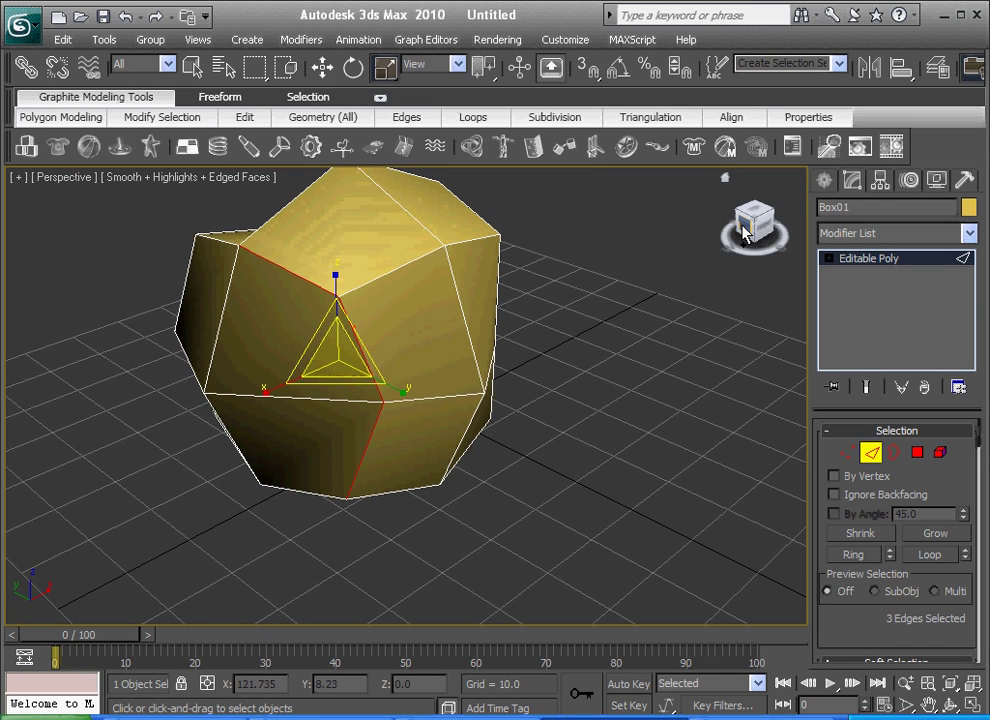
- Add the left side's front lower edge and its rear upper and lower edges to the selection
drag(745, 232, 608, 330)
ctrl+click(569, 340)
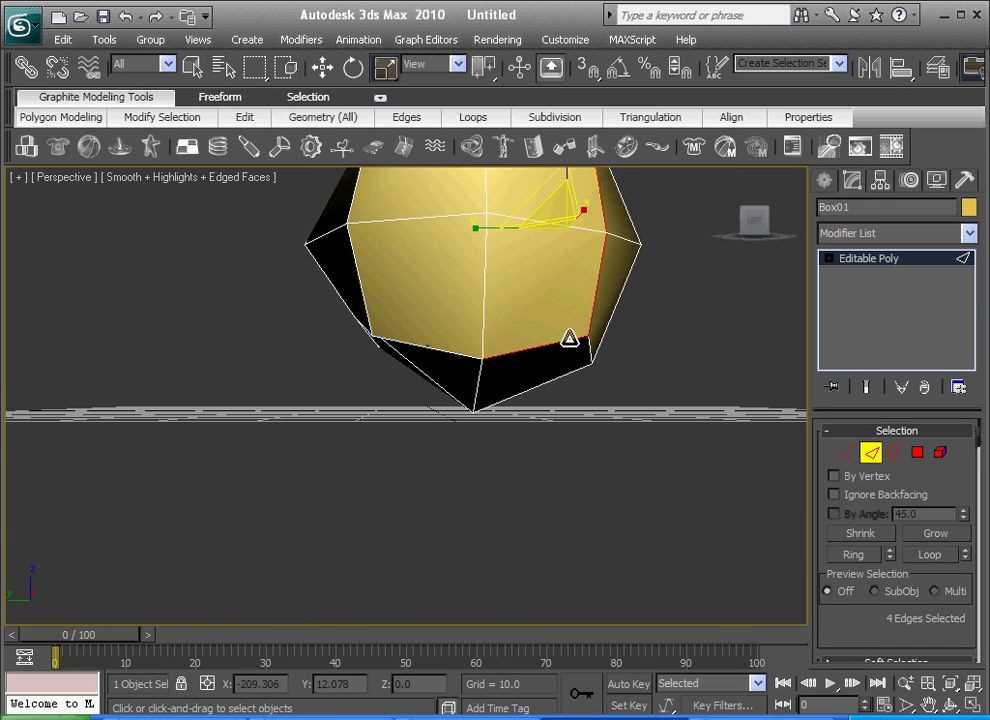
alt+middle_drag(546, 316, 575, 302)
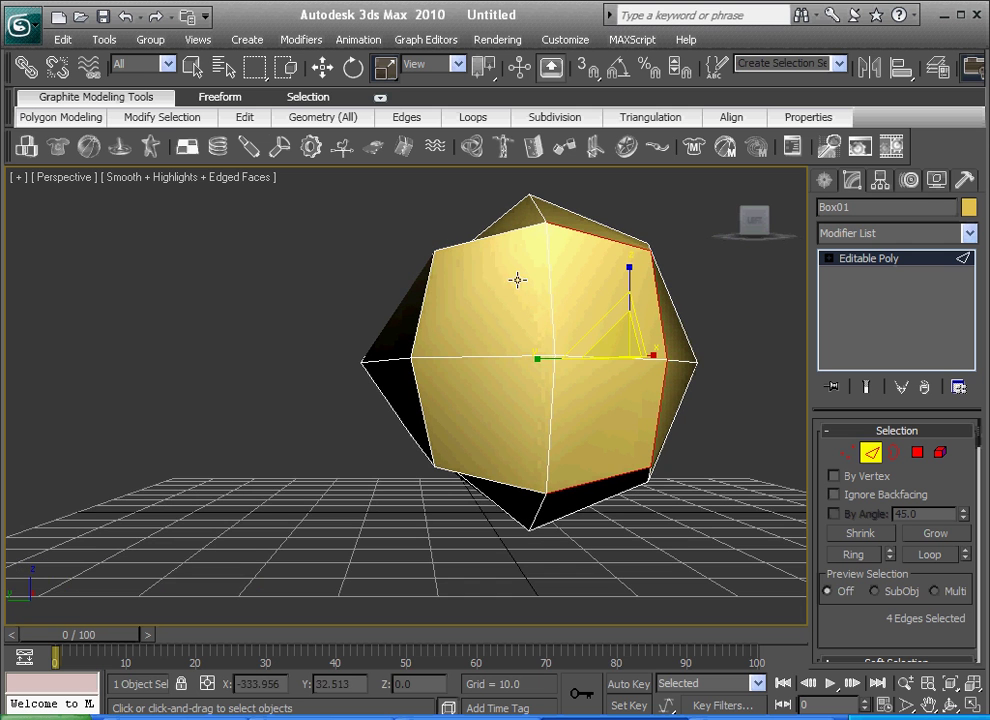
ctrl+click(497, 235)
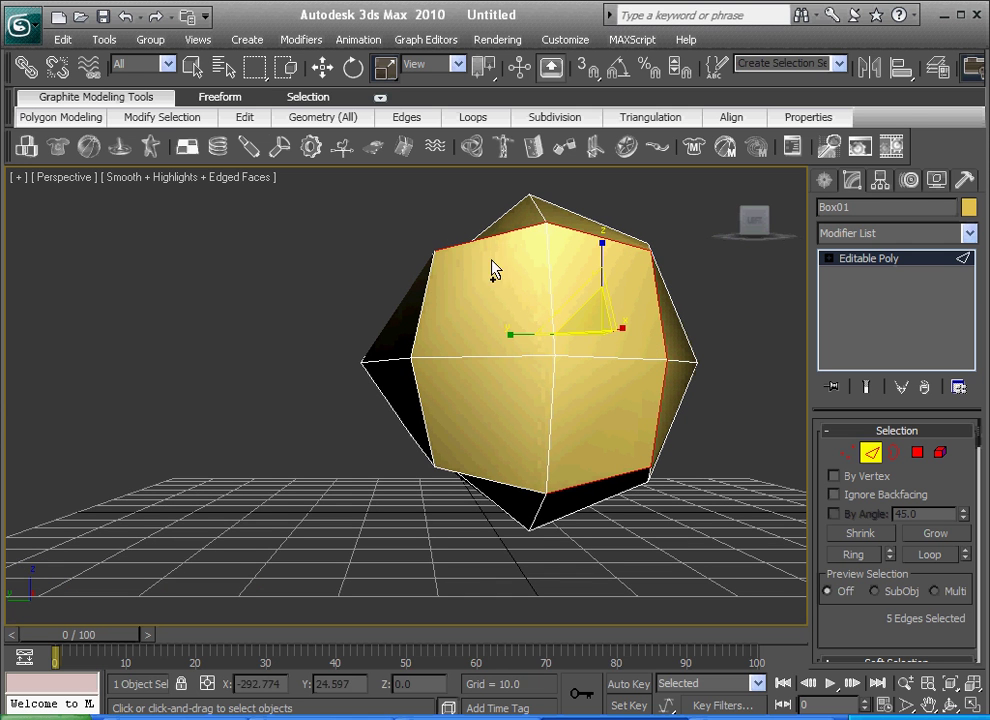
ctrl+click(486, 475)
- Extend the edge selection with the two upper and two lower border edges of the back side
mouse_move(741, 237)
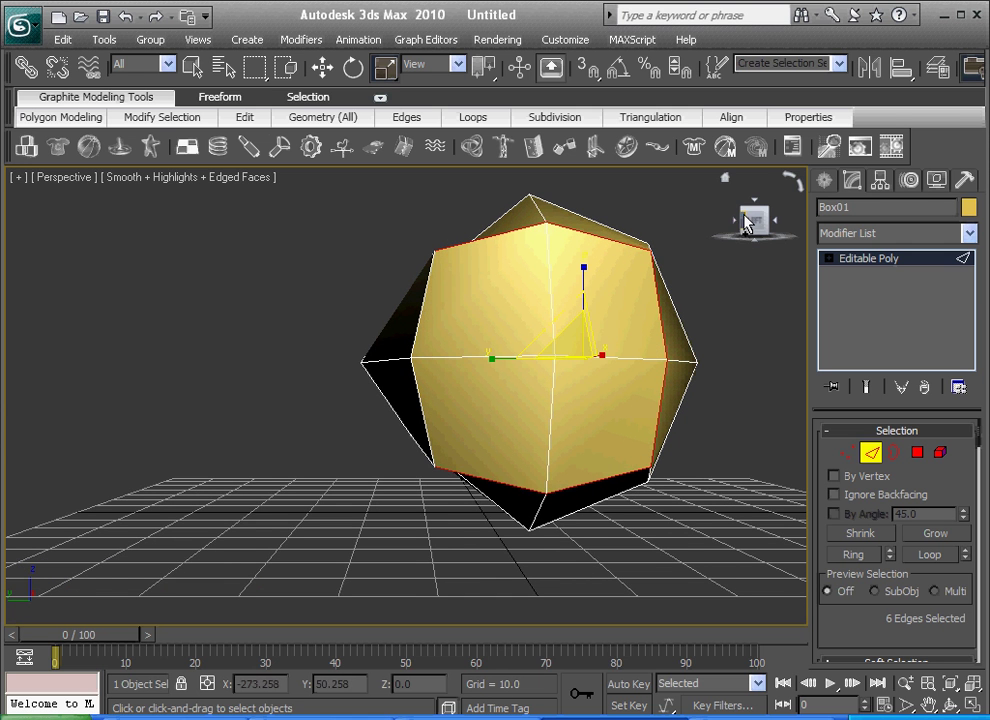
drag(738, 233, 636, 257)
ctrl+click(617, 267)
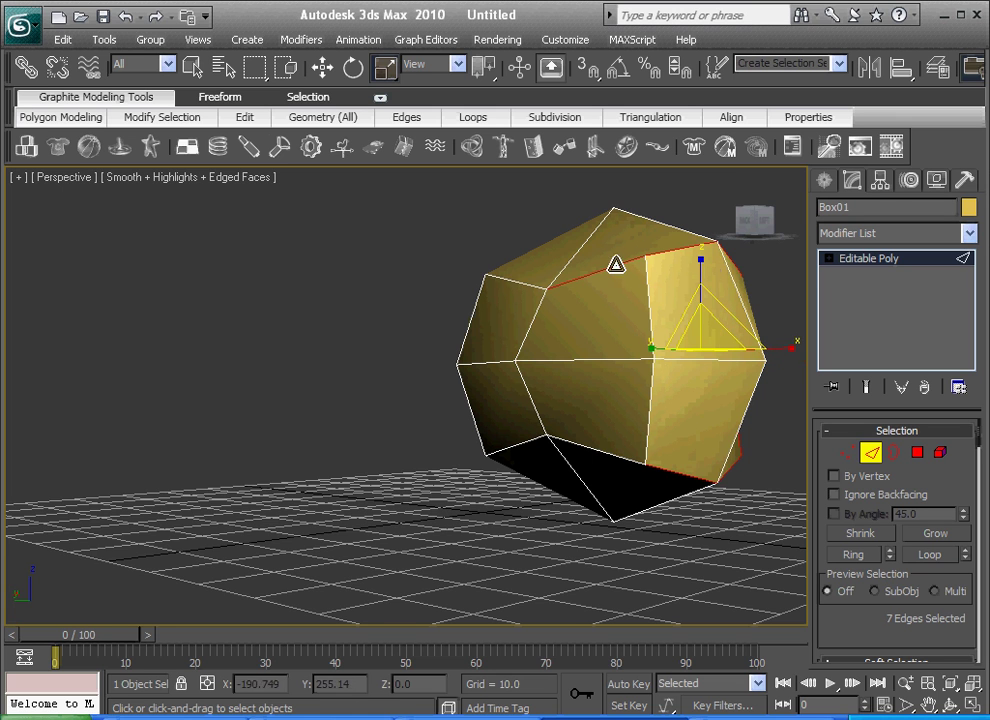
ctrl+click(595, 450)
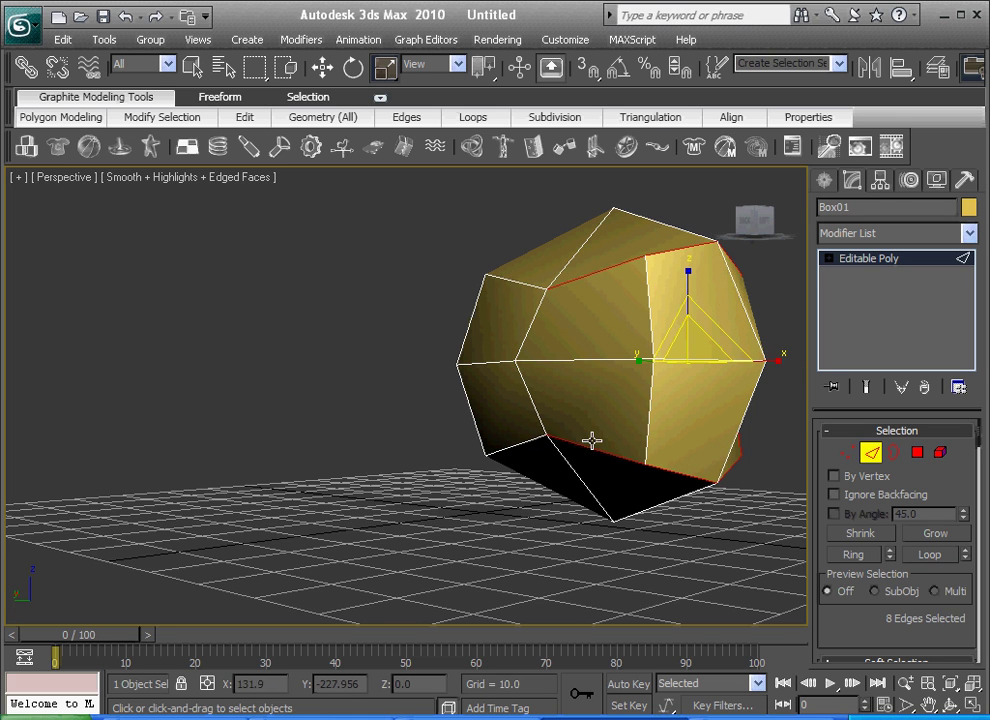
ctrl+click(519, 450)
ctrl+click(512, 279)
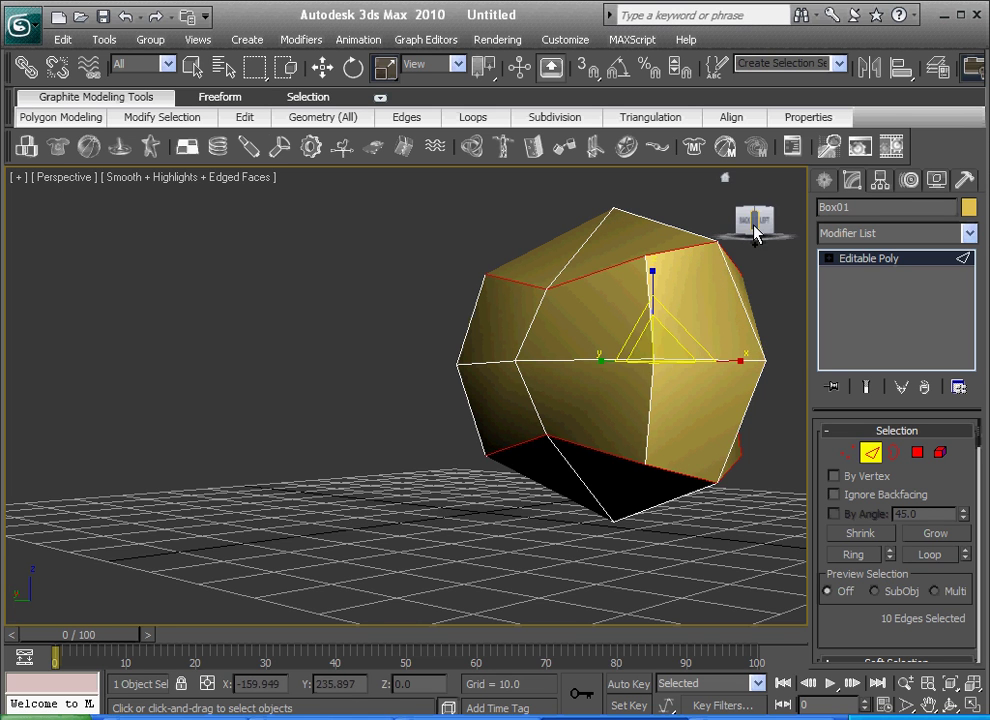
- Extend the edge selection with the two upper and two lower border edges of the right side
drag(762, 221, 709, 263)
mouse_move(575, 360)
alt+middle_down()
mouse_move(579, 380)
mouse_move(565, 367)
alt+middle_up()
ctrl+click(537, 340)
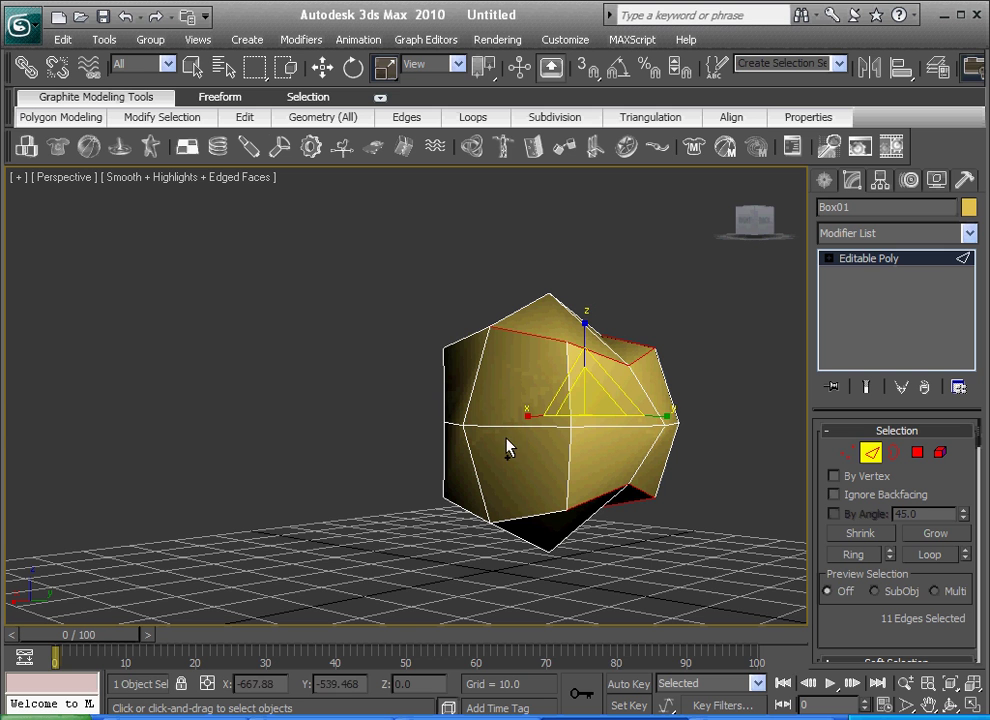
ctrl+click(524, 512)
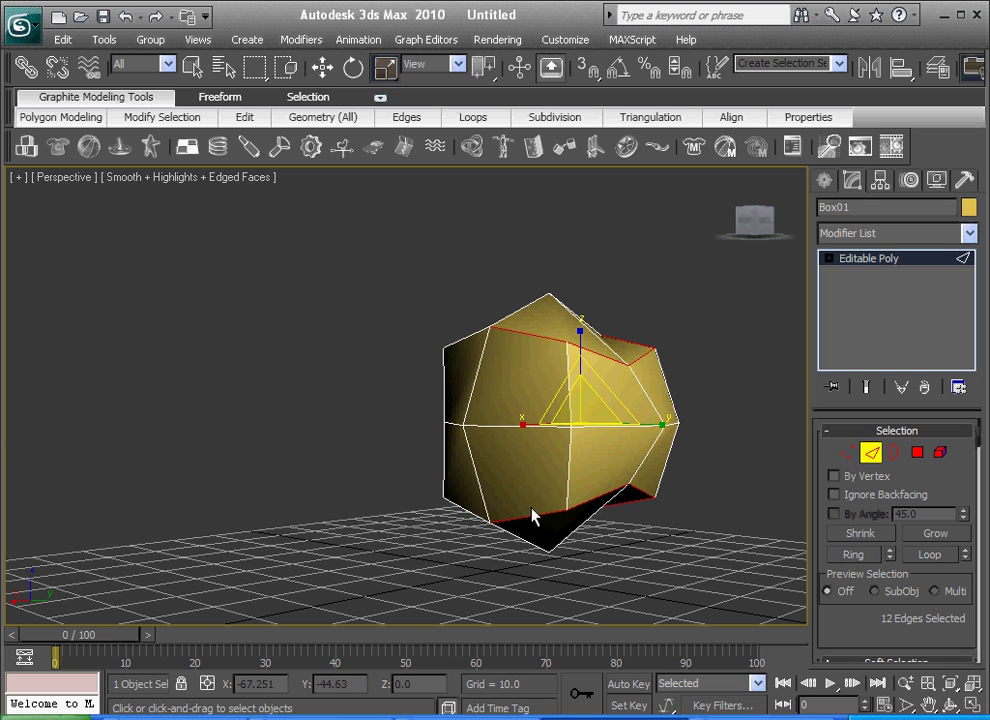
click(747, 226)
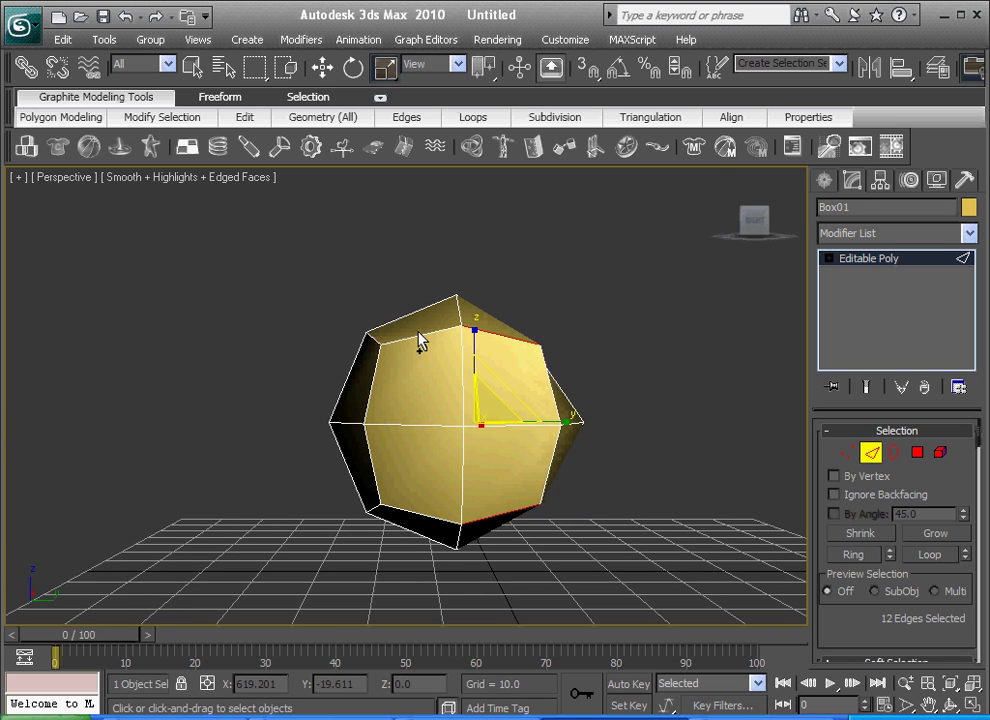
ctrl+click(415, 334)
ctrl+click(415, 513)
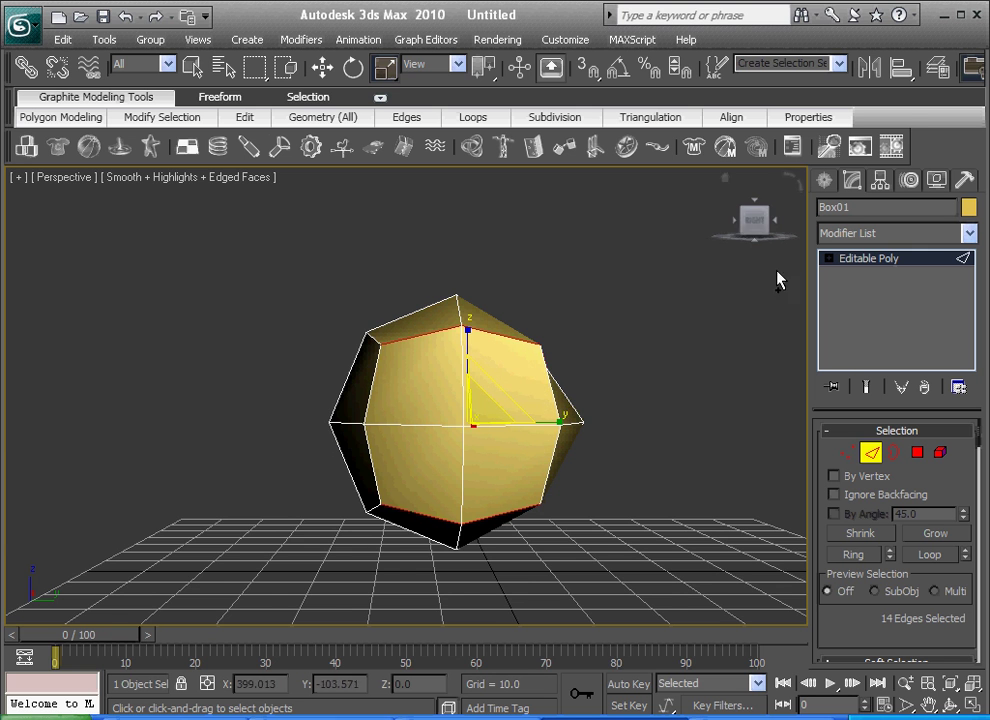
- Complete the closed seam selection by adding the two vertical edges at the front-right corner
click(752, 222)
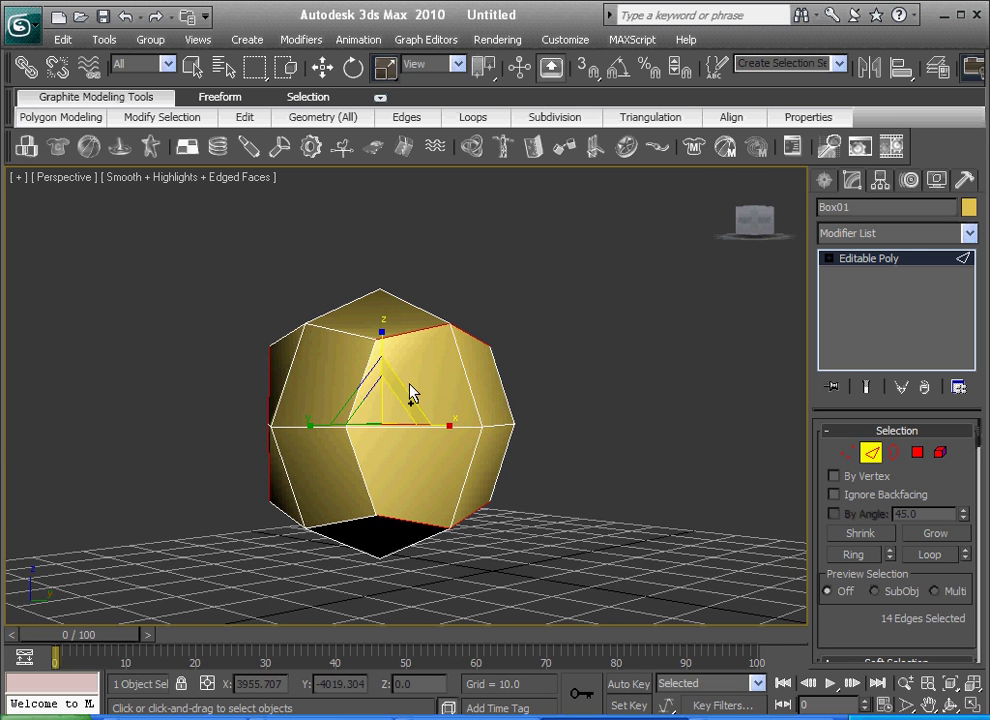
ctrl+click(371, 346)
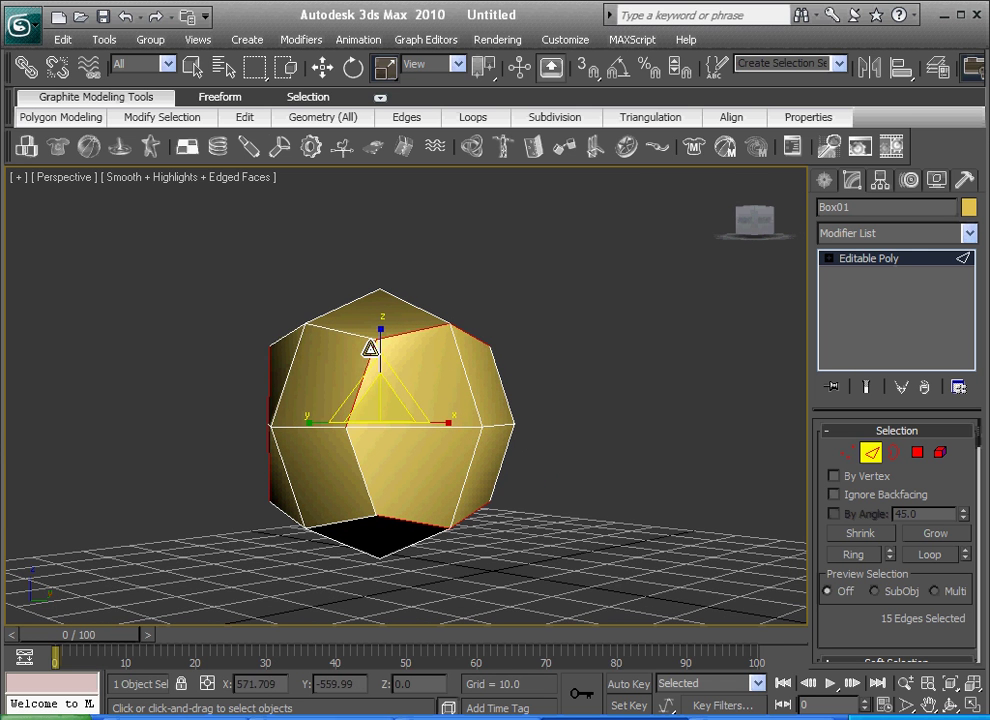
ctrl+click(362, 470)
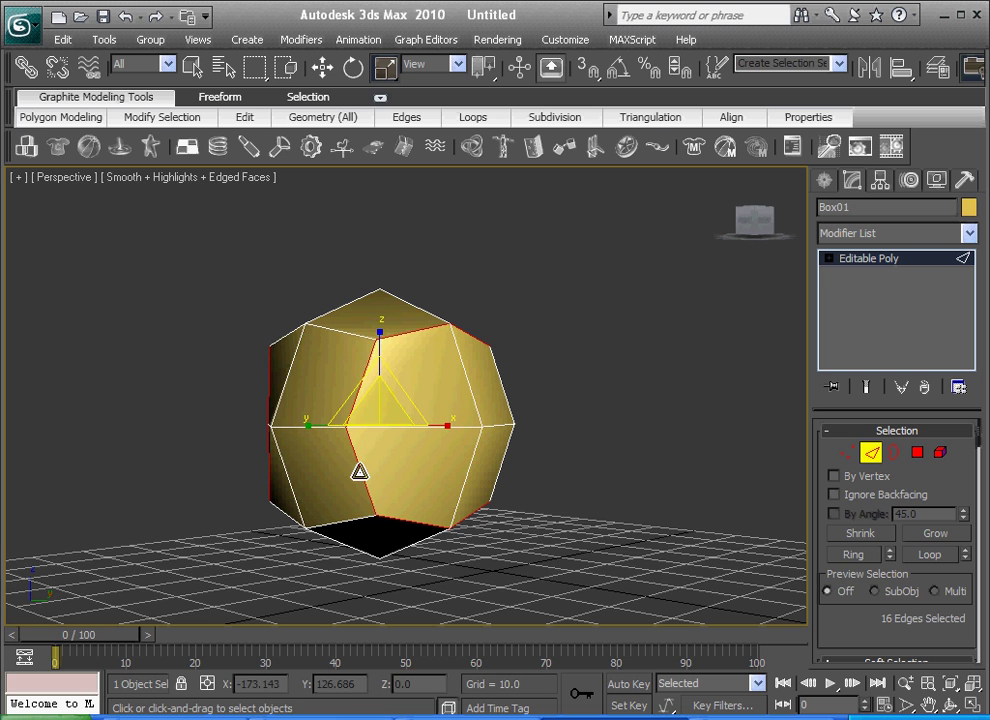
- Chamfer the selected seam edges with an amount of 1.0 and 1 segment, keeping the chamfer settings open
click(745, 225)
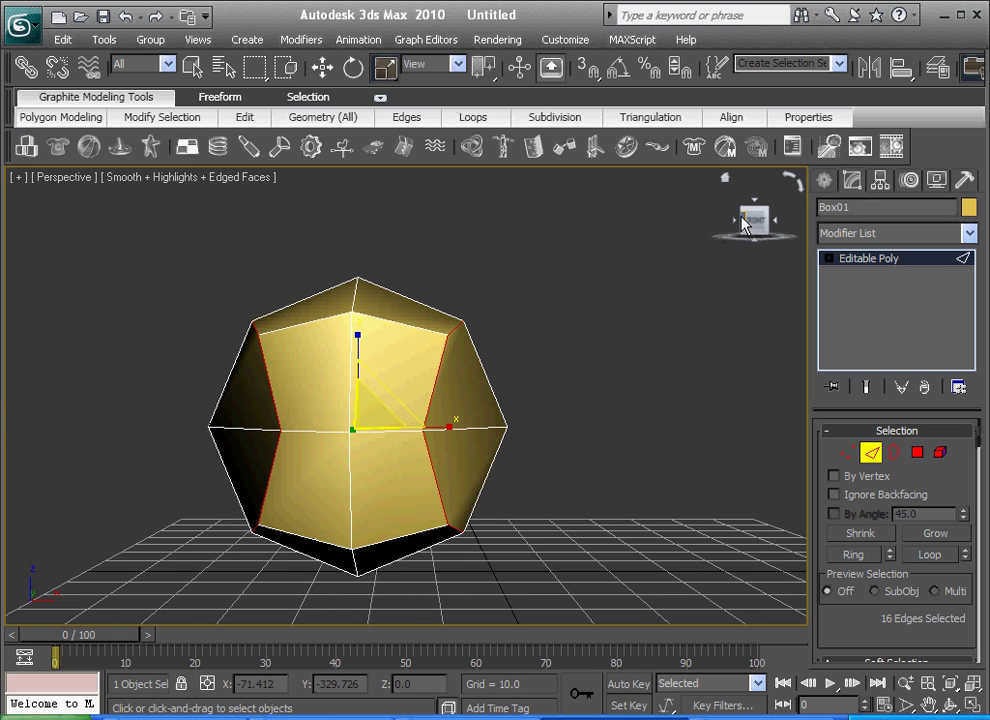
drag(776, 228, 620, 365)
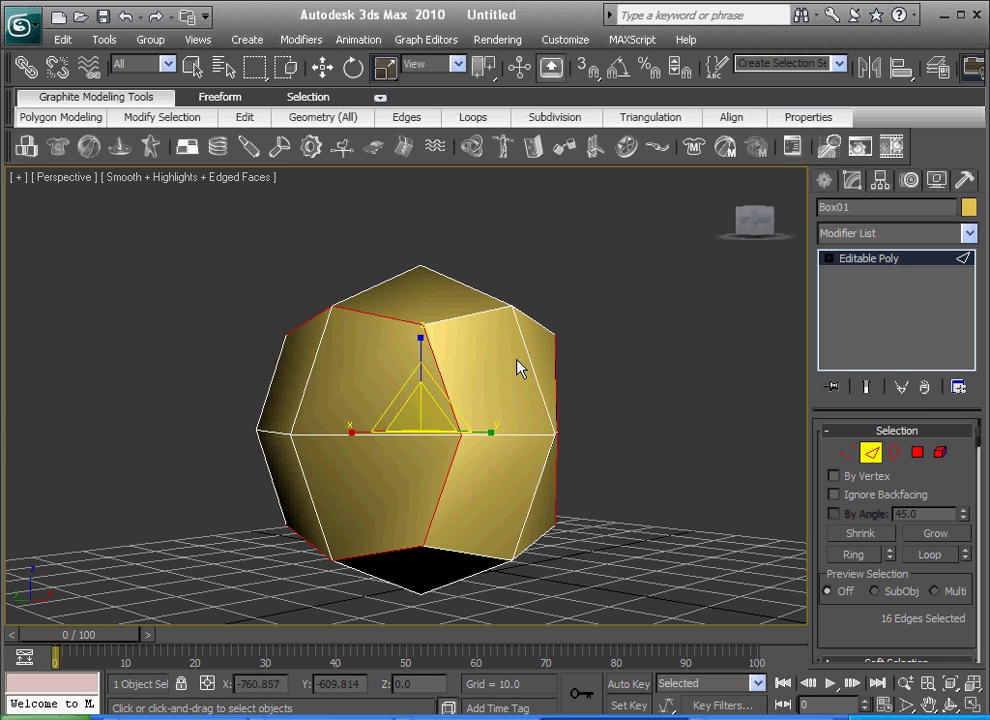
right_click(457, 367)
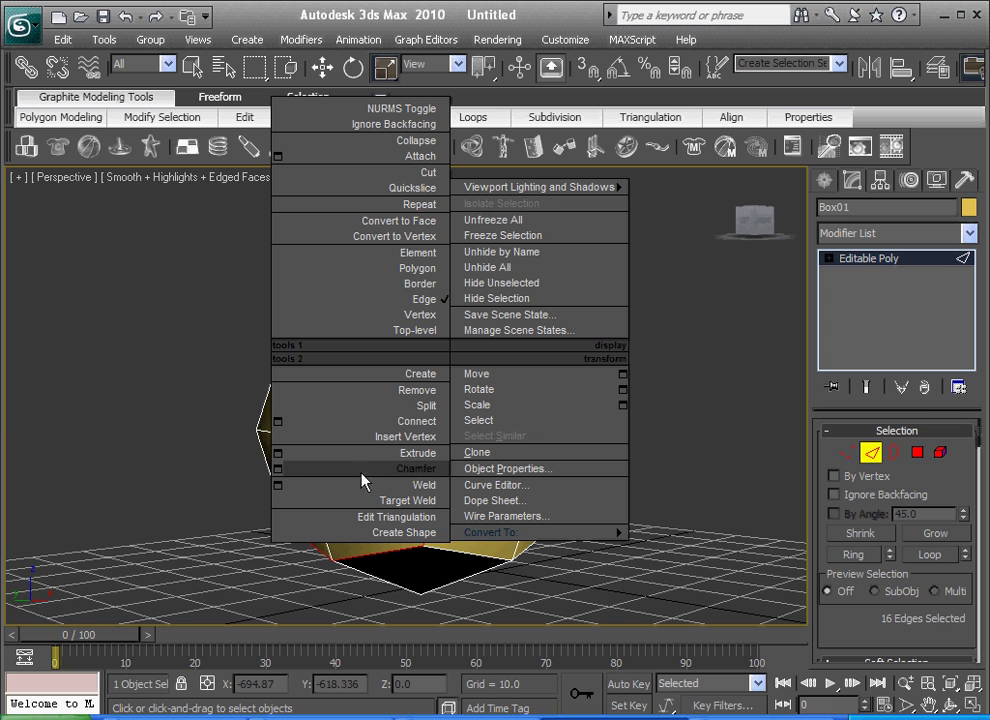
click(280, 478)
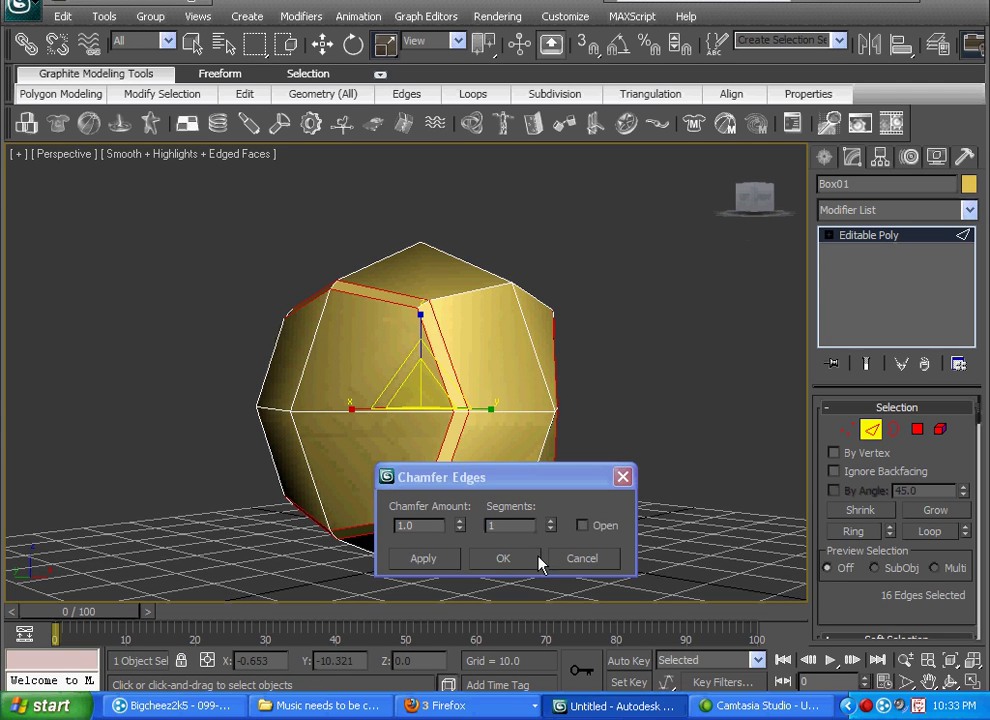
click(424, 559)
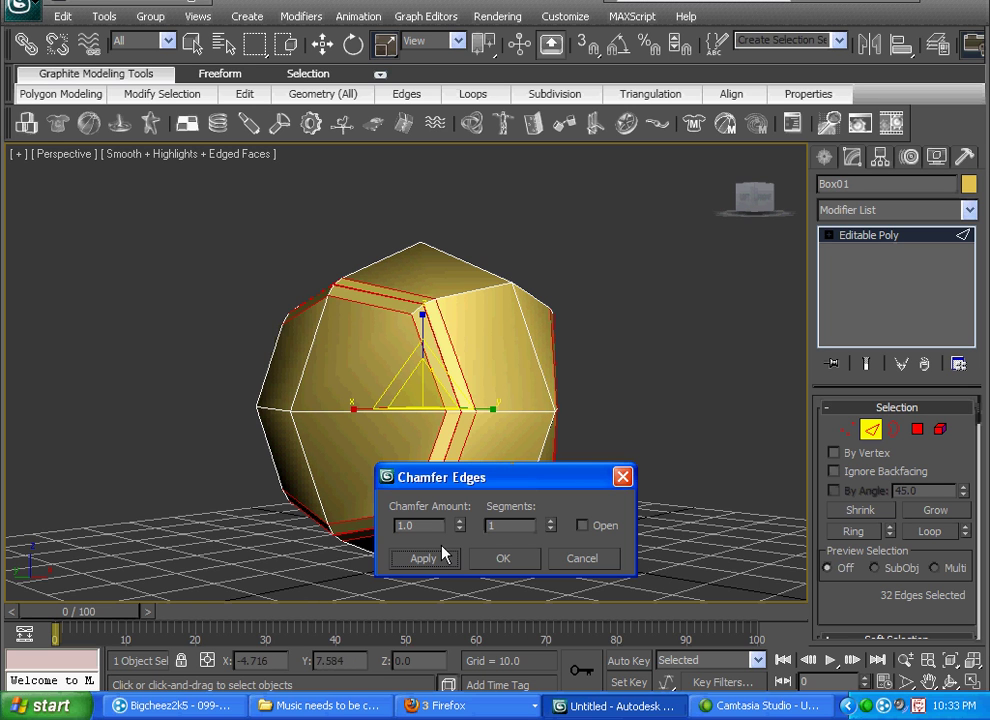
- Chamfer the resulting seam edges again with an amount of 0.25
double_click(410, 526)
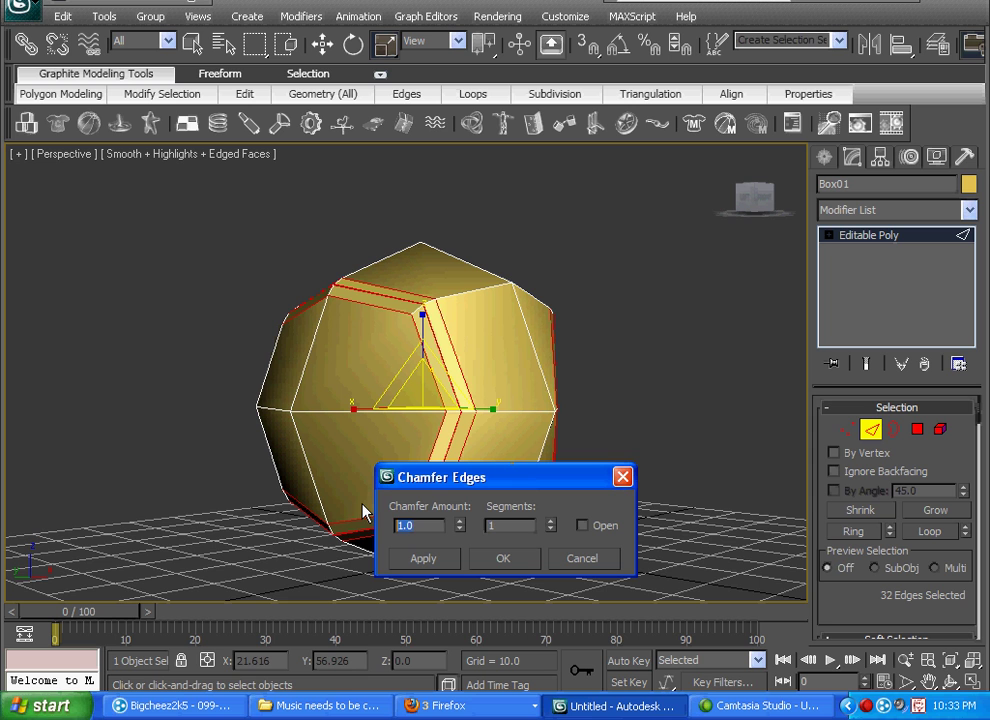
text(.25)
click(504, 558)
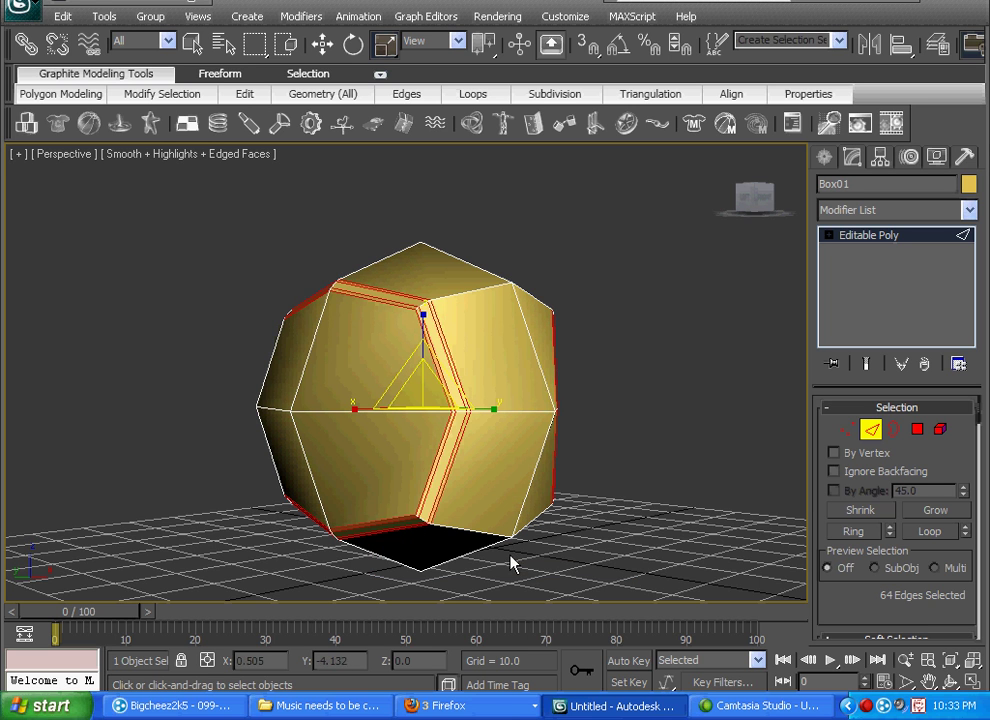
mouse_move(534, 487)
mouse_down()
mouse_move(530, 515)
mouse_move(533, 505)
mouse_up()
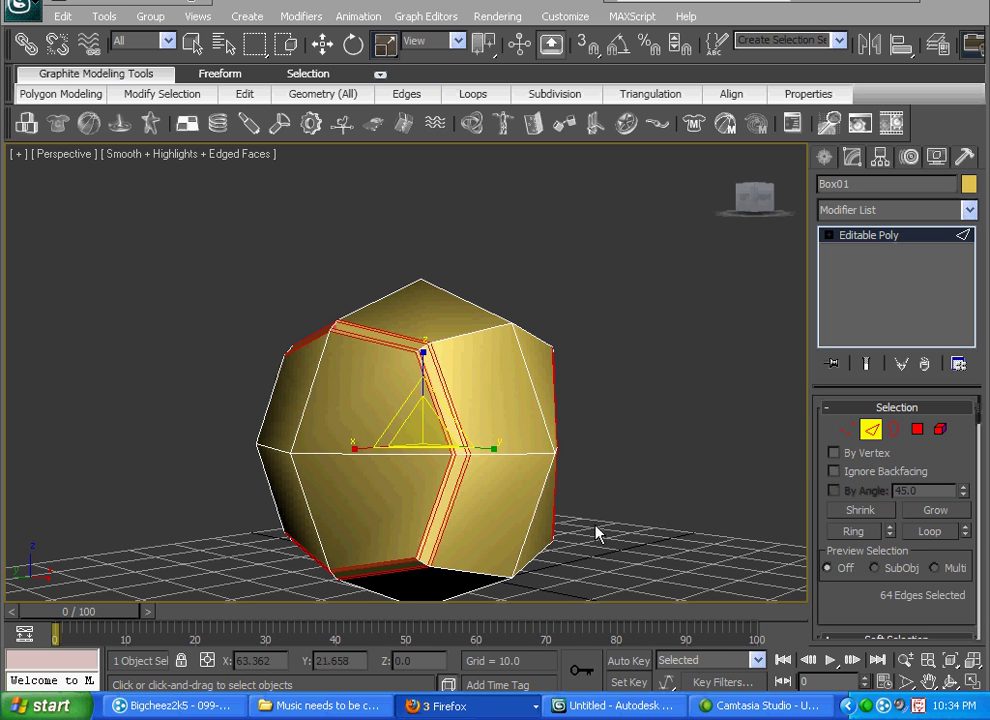
- Leave edge editing and apply a MeshSmooth modifier to the whole box with 2 subdivision iterations
click(871, 430)
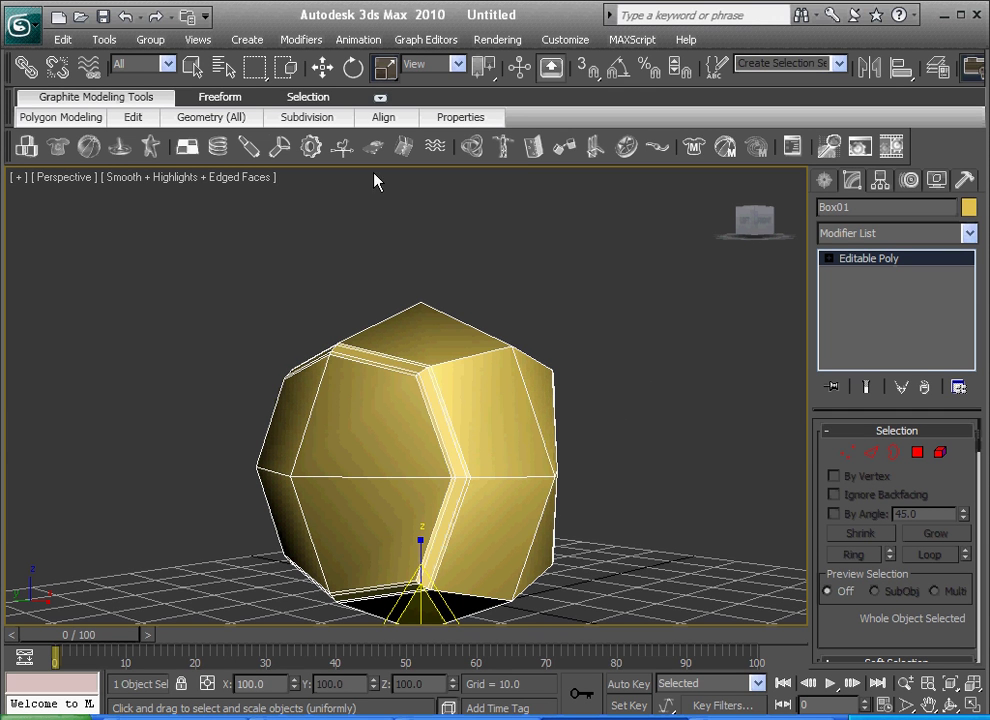
click(309, 45)
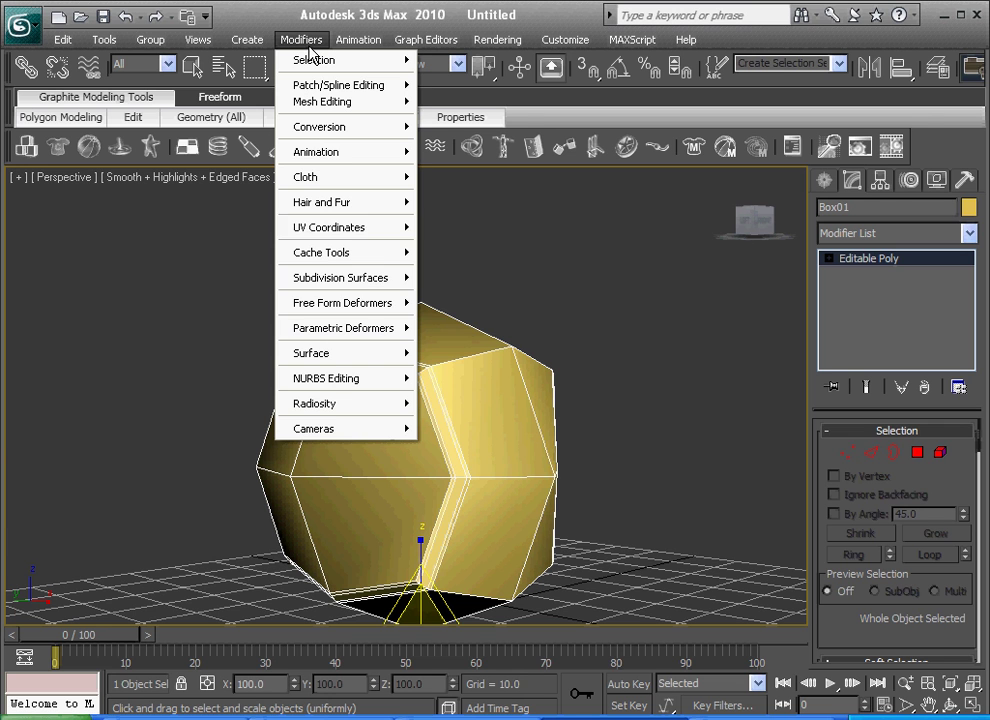
mouse_move(333, 288)
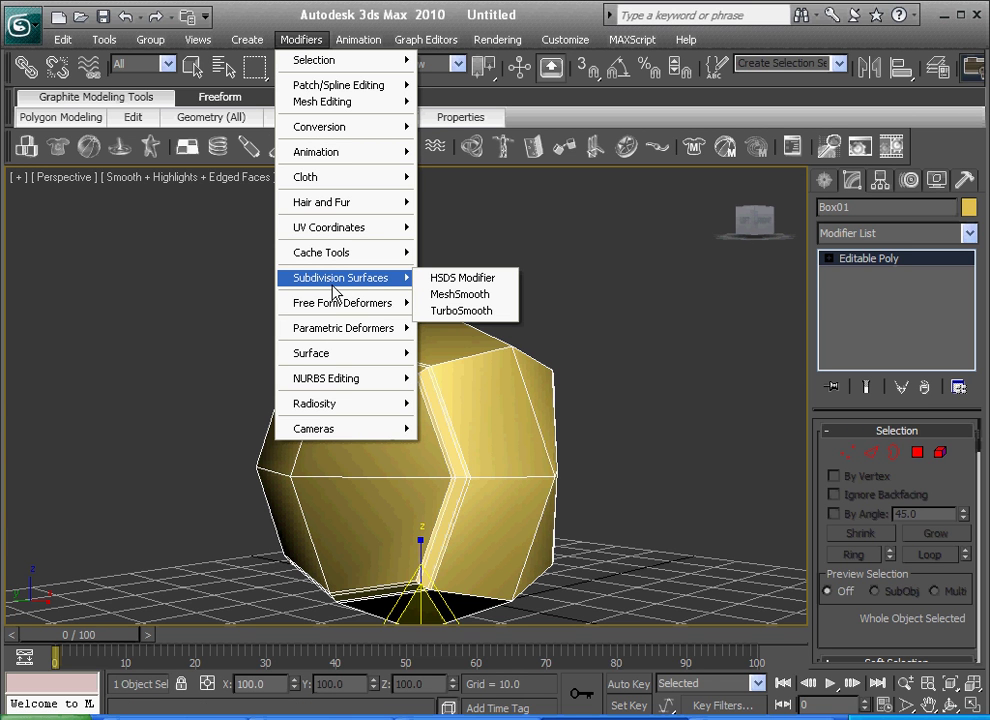
click(449, 294)
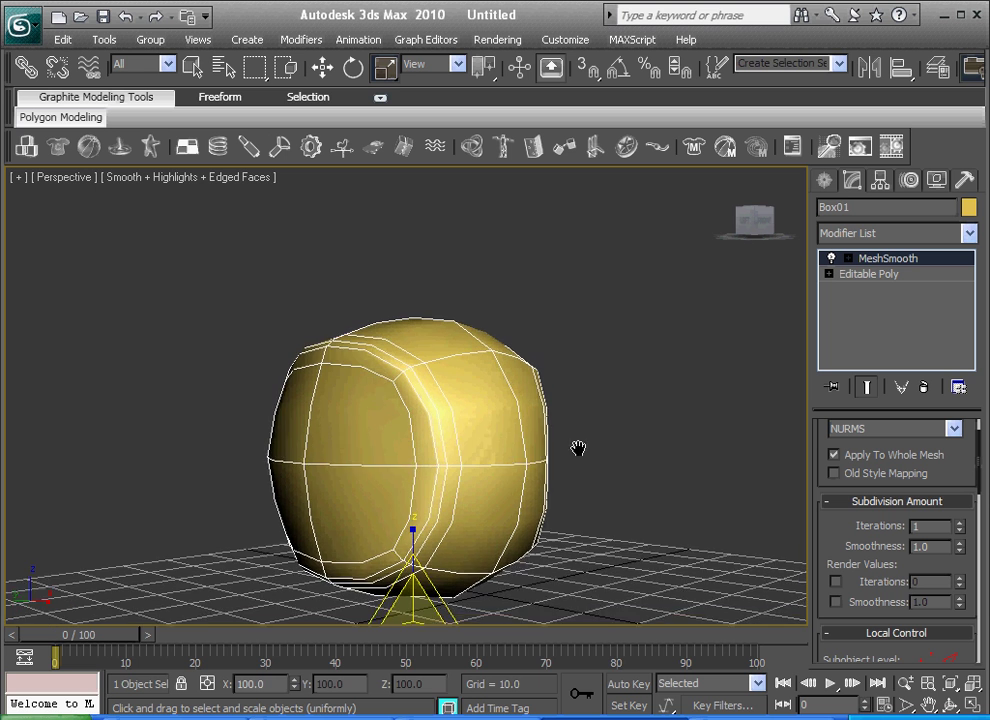
mouse_move(578, 448)
middle_down()
mouse_move(563, 426)
mouse_move(578, 441)
middle_up()
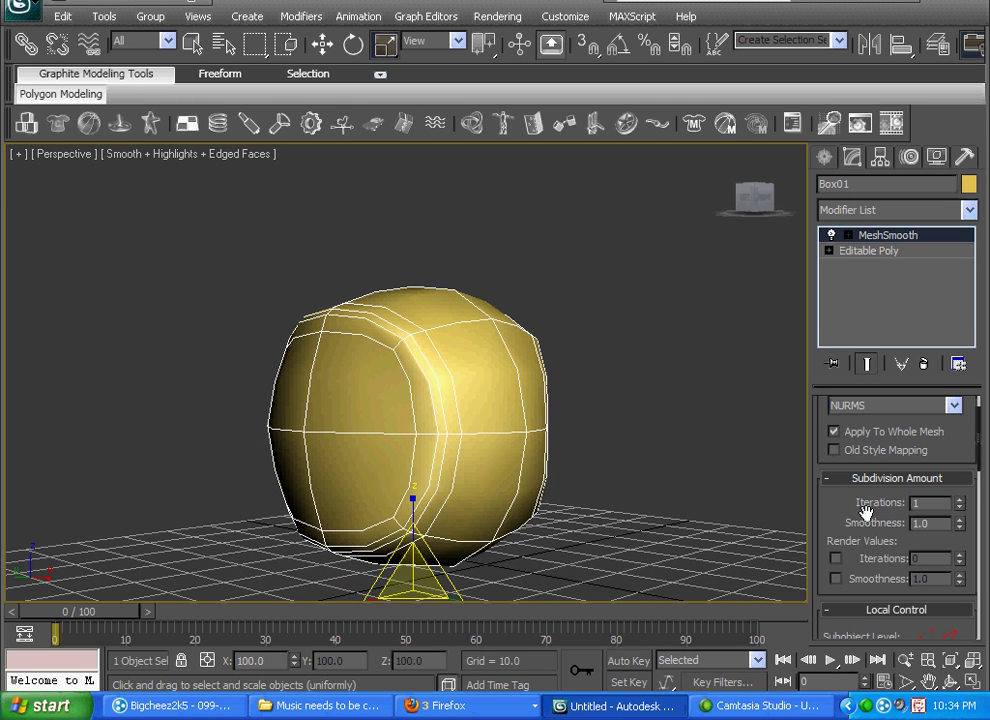
click(961, 500)
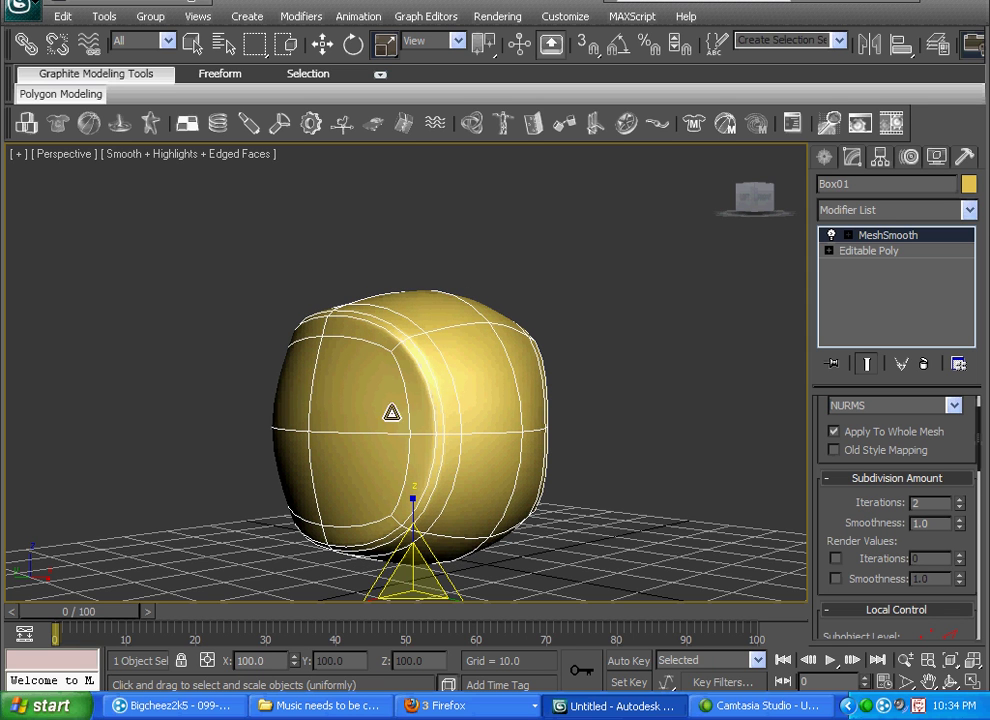
- Add a Spherify modifier on top of the MeshSmooth to round the shape into a ball
middle_drag(624, 434, 642, 428)
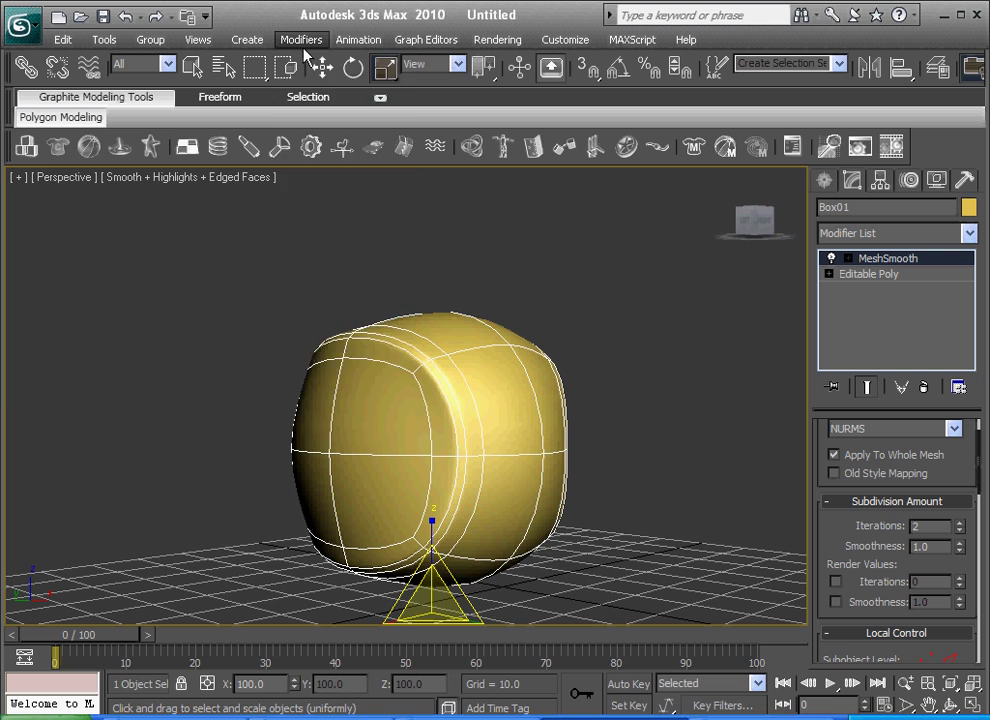
click(304, 46)
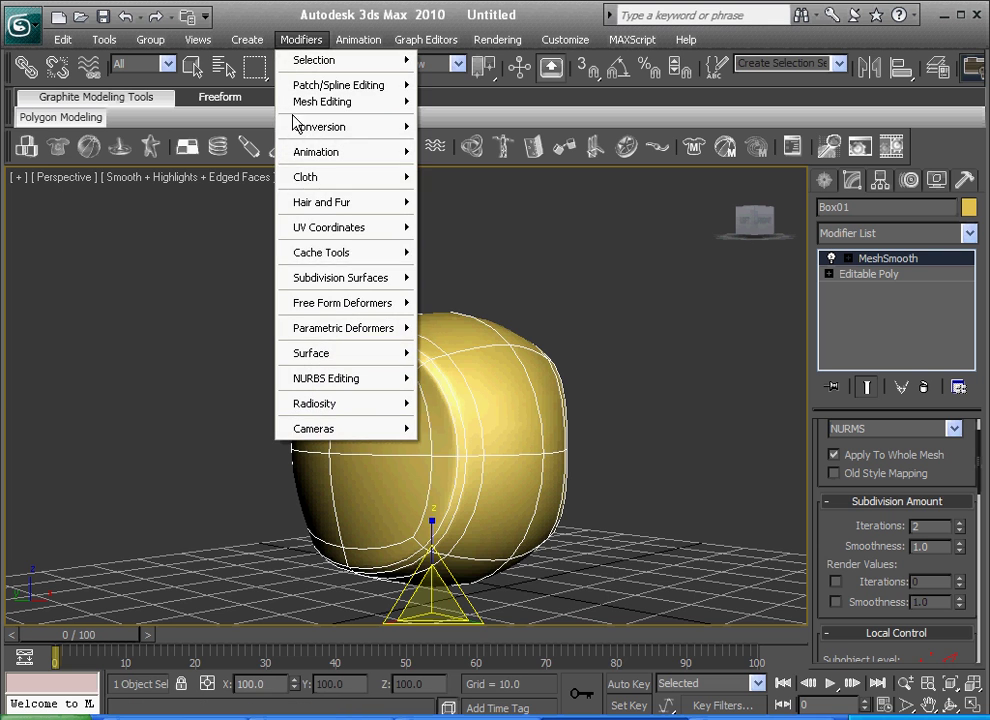
mouse_move(330, 338)
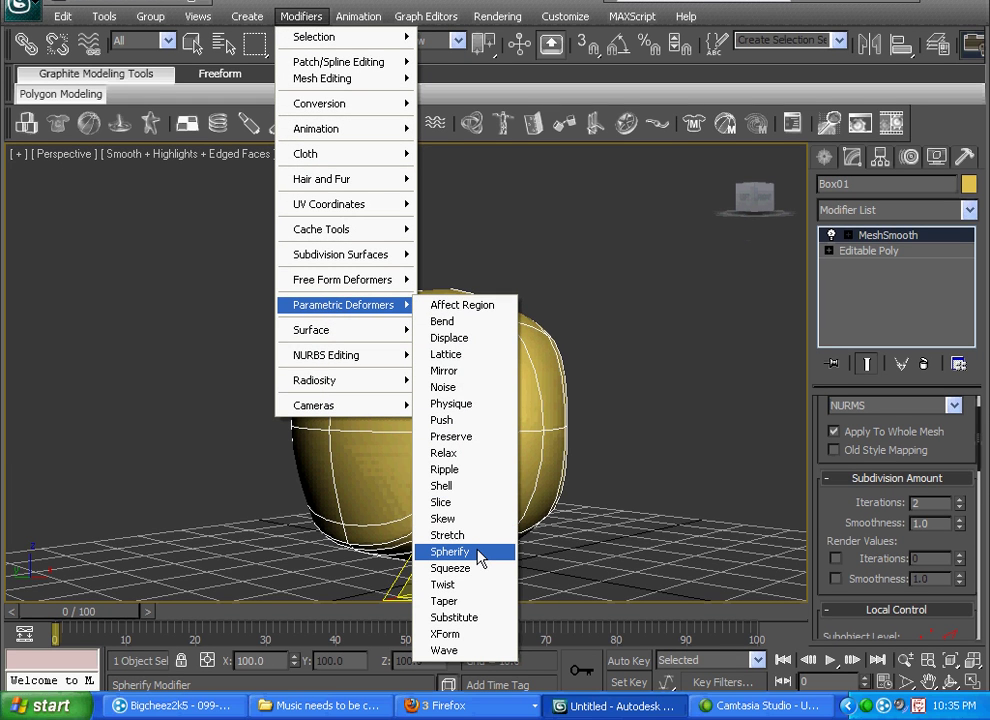
click(480, 553)
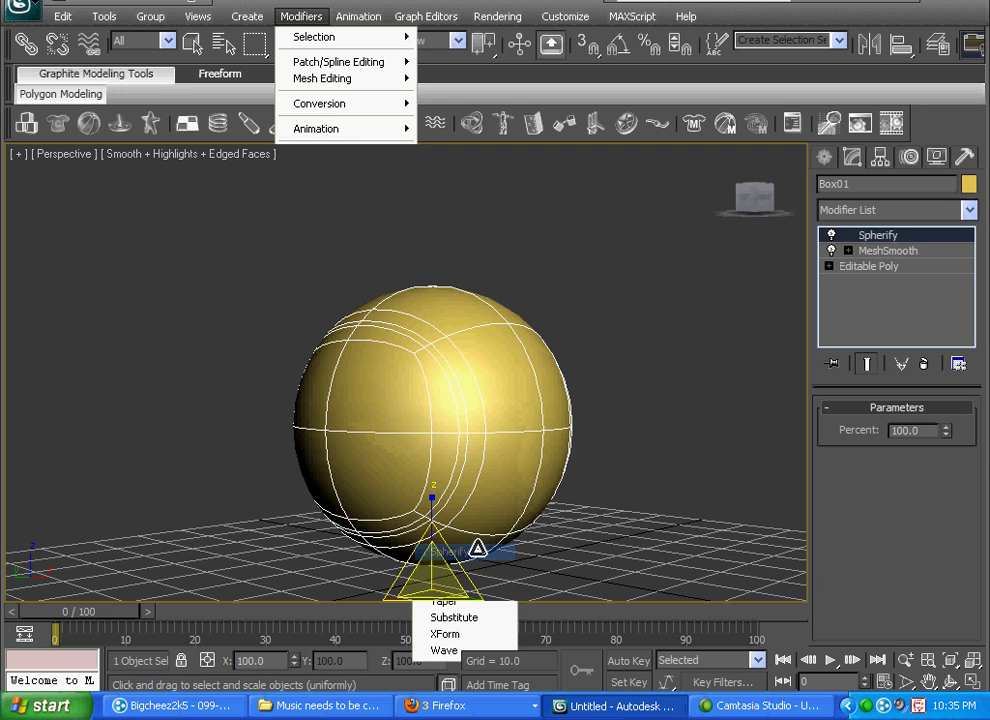
- Convert the smoothed and spherified ball to an Editable Poly, collapsing its modifiers
mouse_move(595, 453)
middle_down()
mouse_move(585, 412)
mouse_move(601, 433)
middle_up()
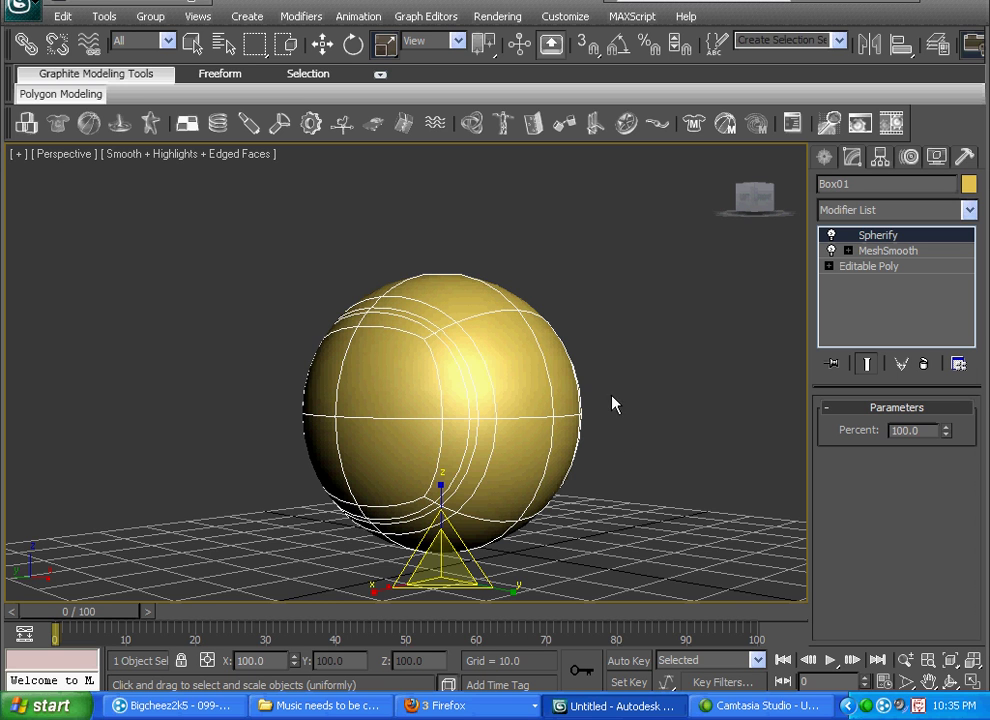
right_click(492, 398)
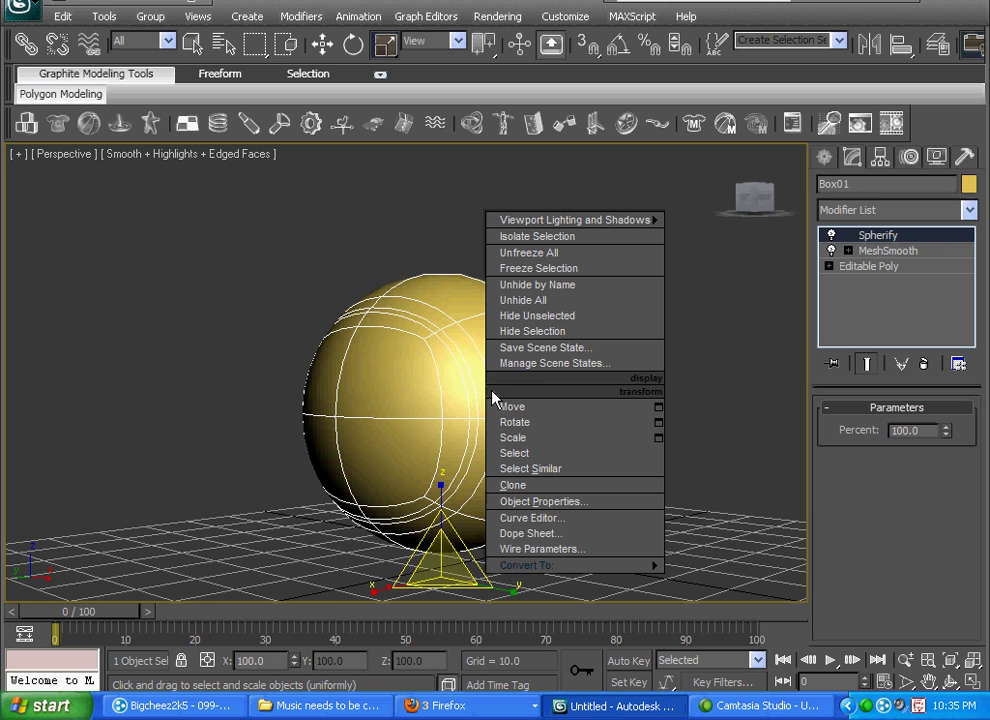
mouse_move(552, 568)
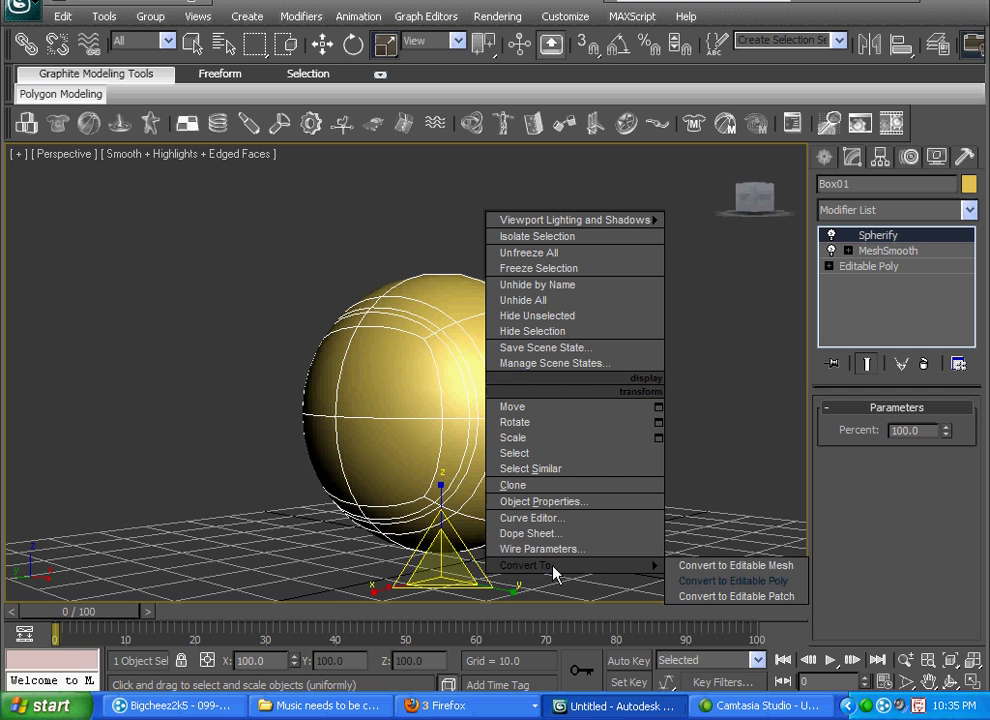
click(704, 579)
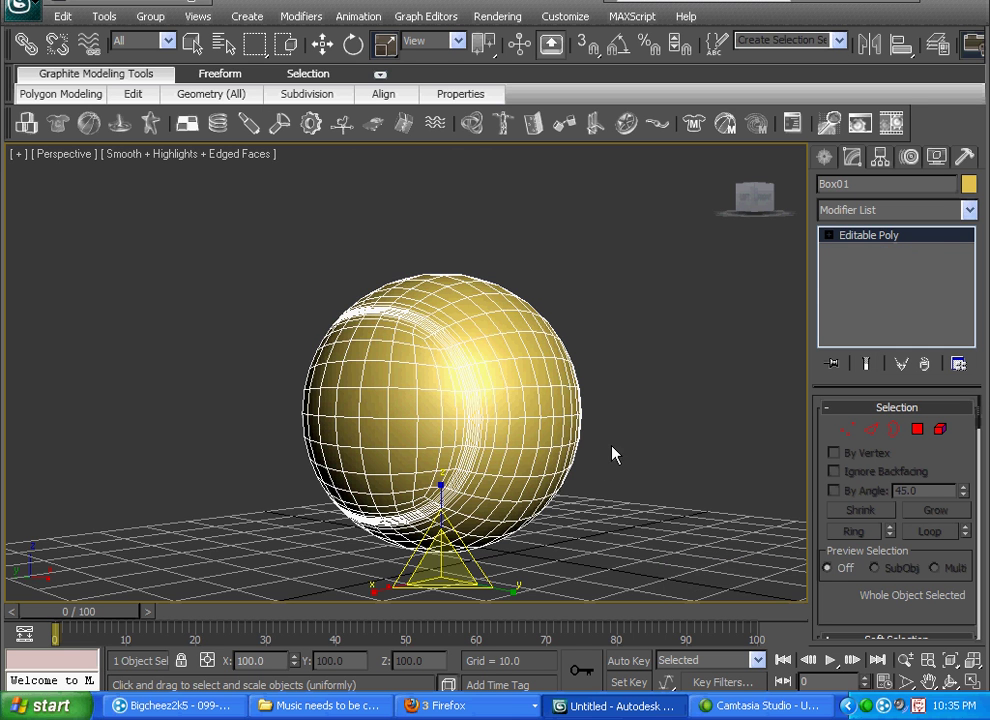
- In edge mode, add six neighbouring parallel edges across the seam strip near its front corner to the existing edge selection
mouse_move(613, 454)
alt+middle_down()
mouse_move(614, 510)
mouse_move(606, 453)
alt+middle_up()
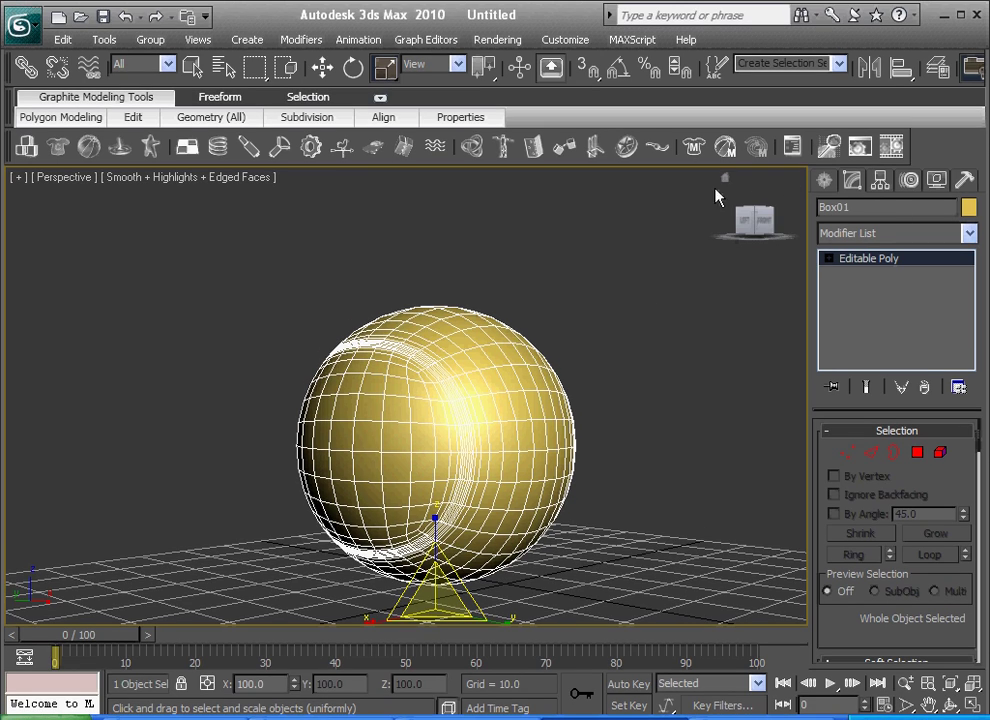
drag(752, 220, 559, 427)
middle_drag(559, 427, 568, 296)
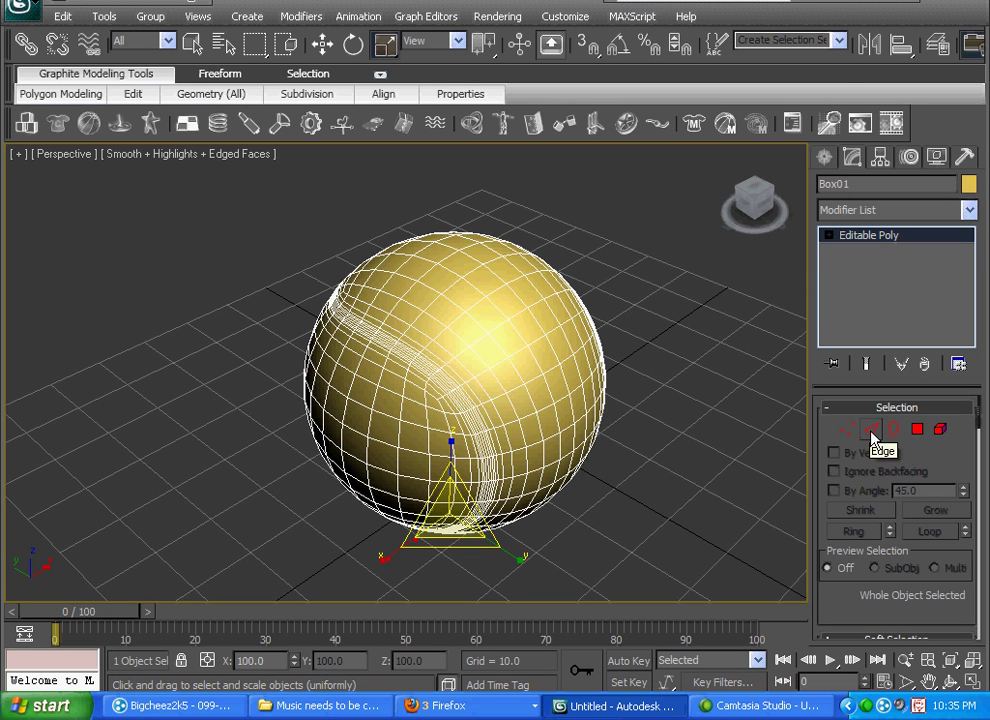
click(871, 453)
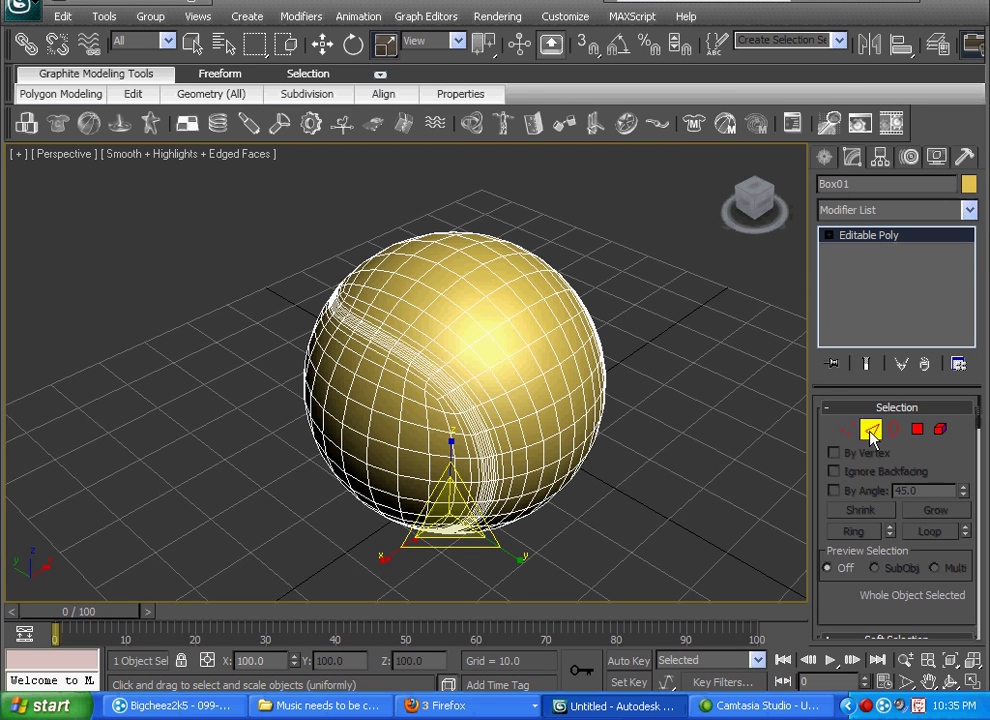
alt+middle_drag(530, 420, 470, 380)
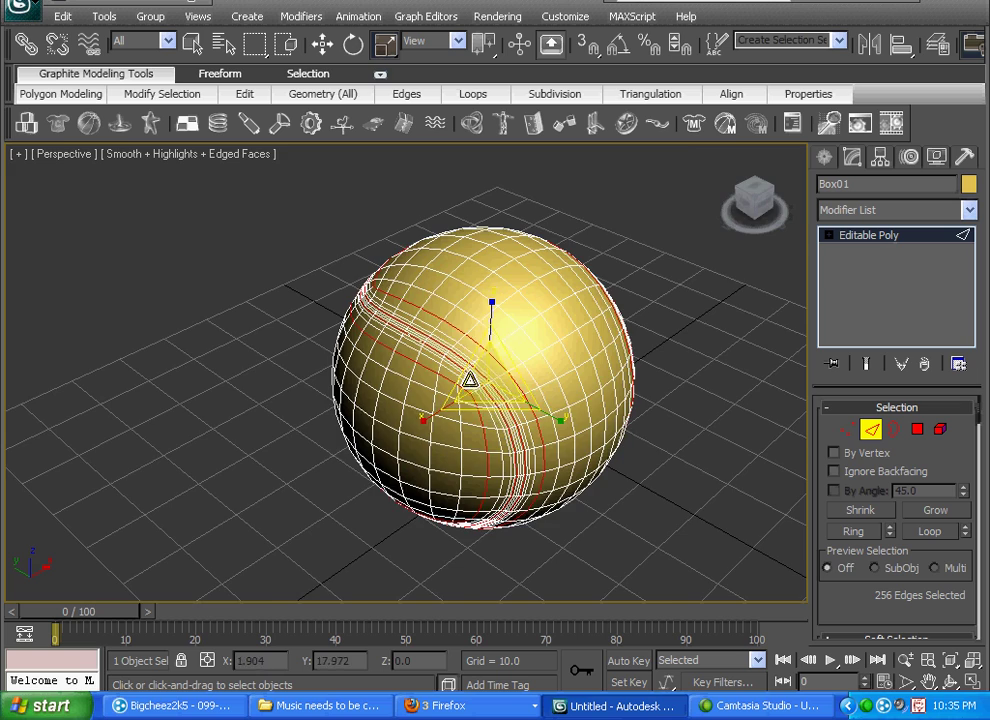
scroll(470, 380, up, 4)
middle_drag(559, 356, 453, 332)
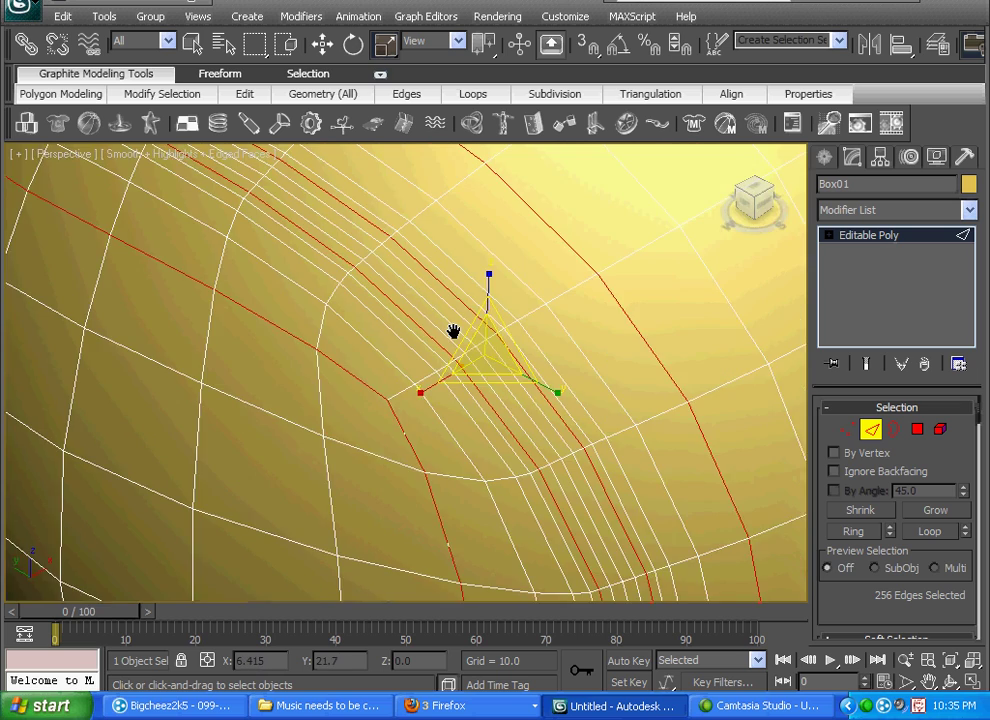
scroll(445, 330, up, 5)
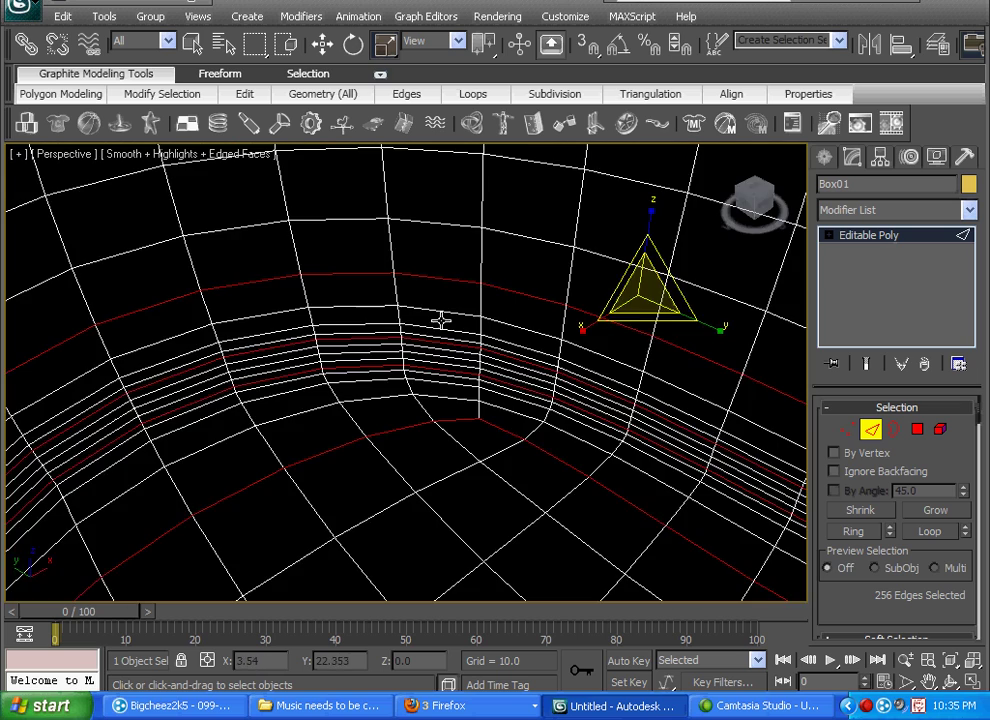
scroll(446, 327, down, 3)
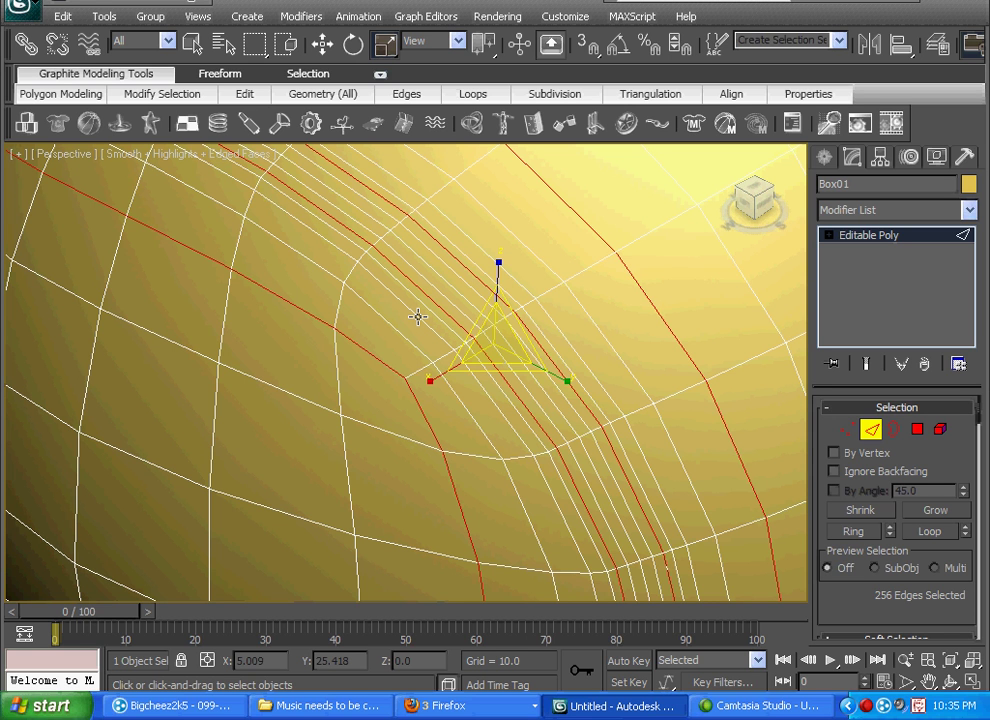
ctrl+click(417, 316)
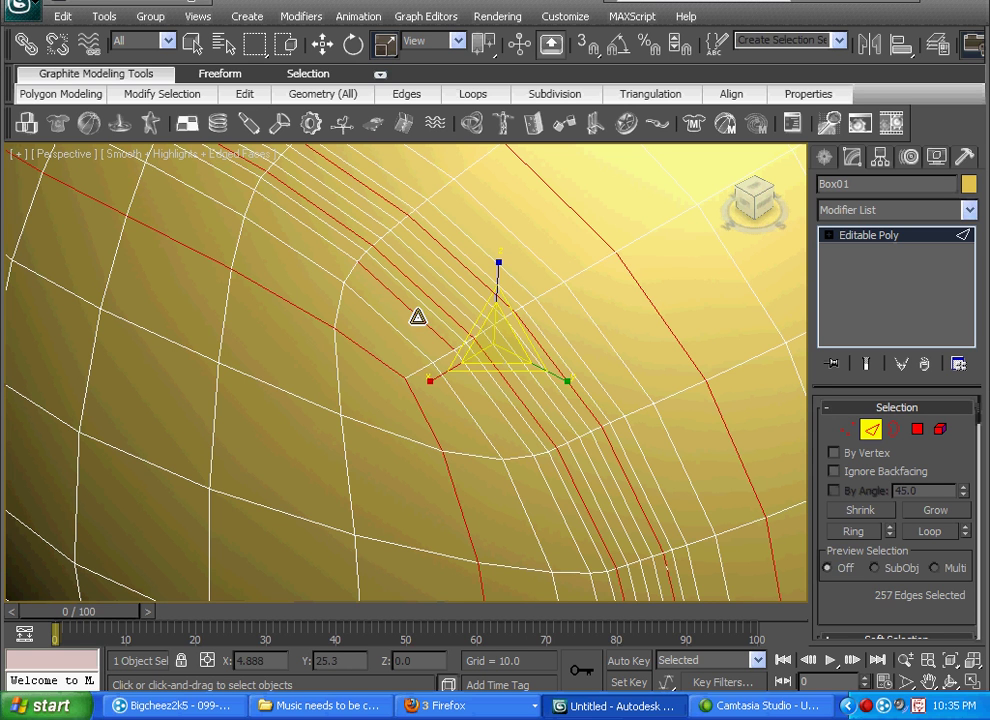
ctrl+click(426, 308)
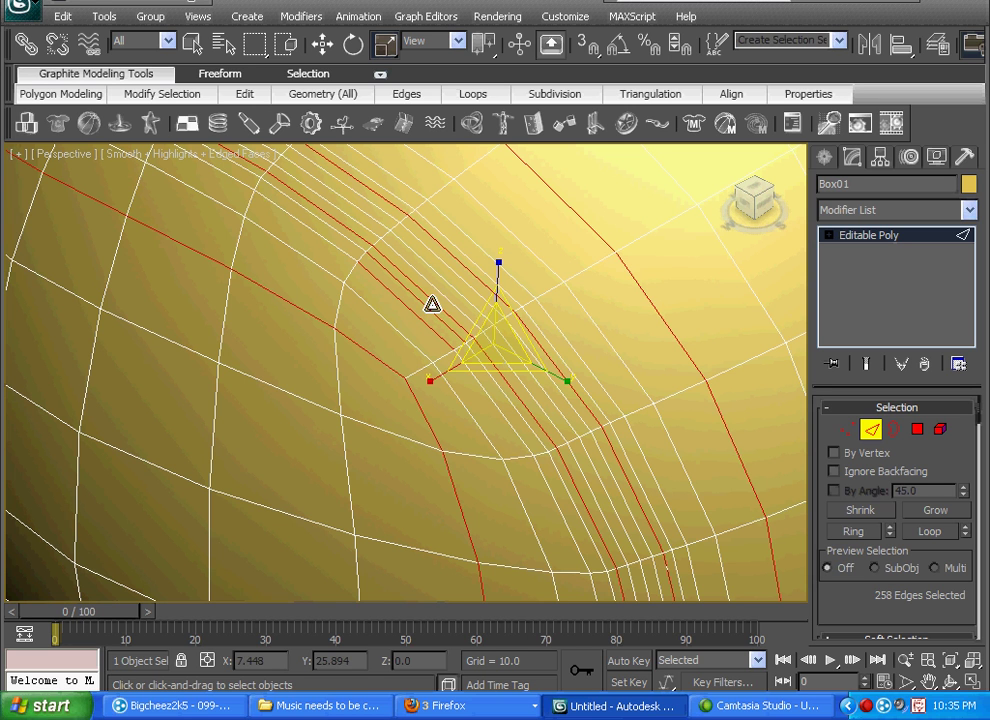
ctrl+click(438, 290)
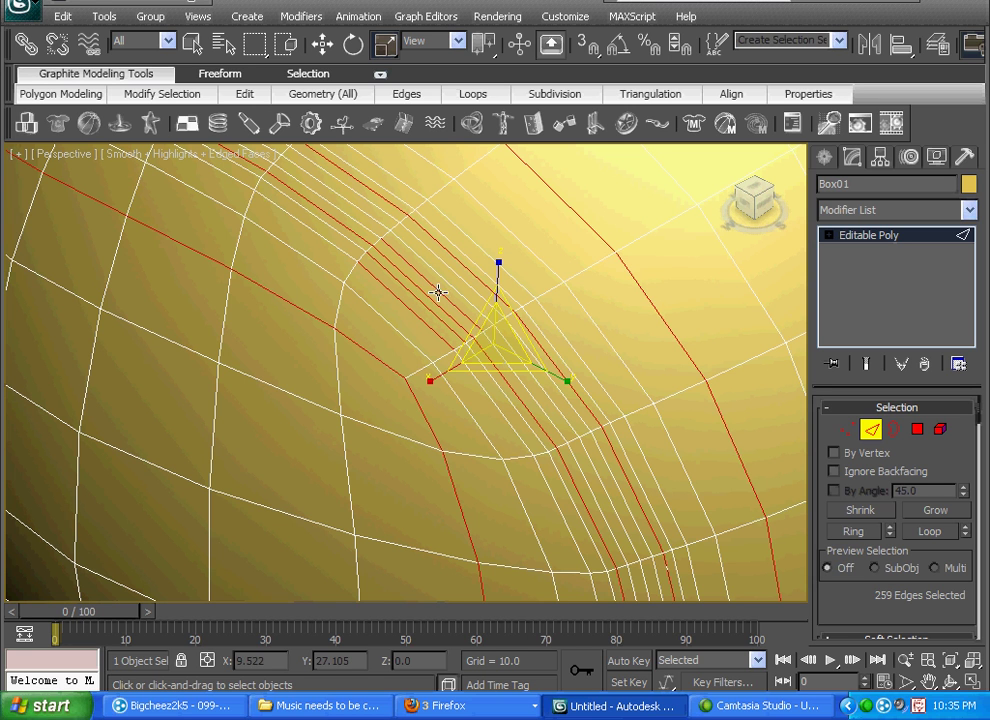
ctrl+click(456, 280)
ctrl+click(458, 276)
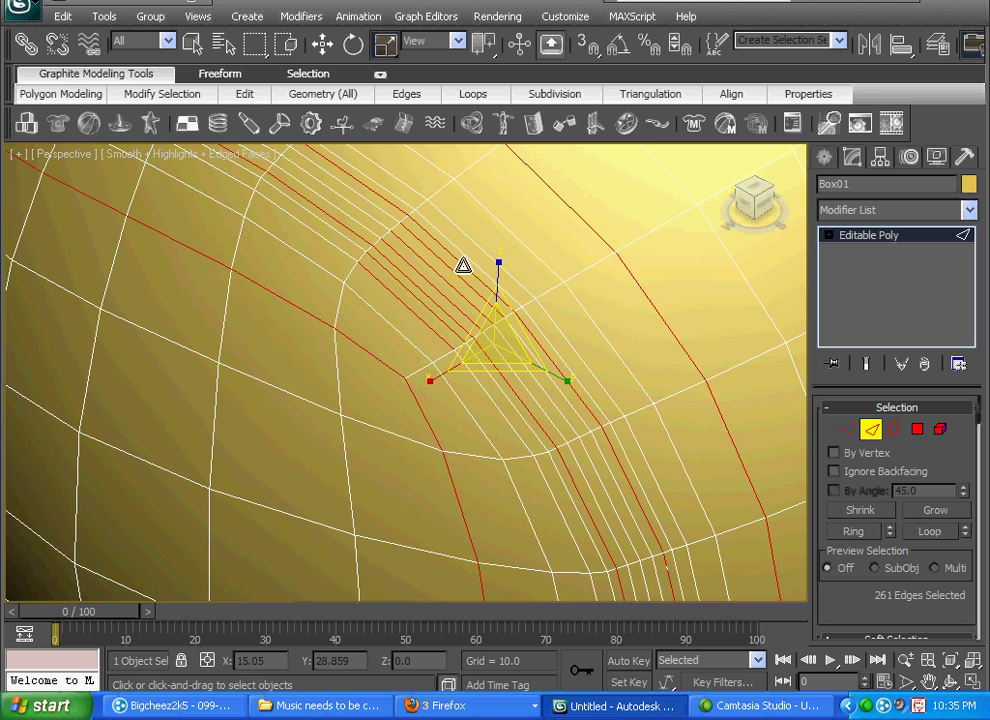
ctrl+click(468, 261)
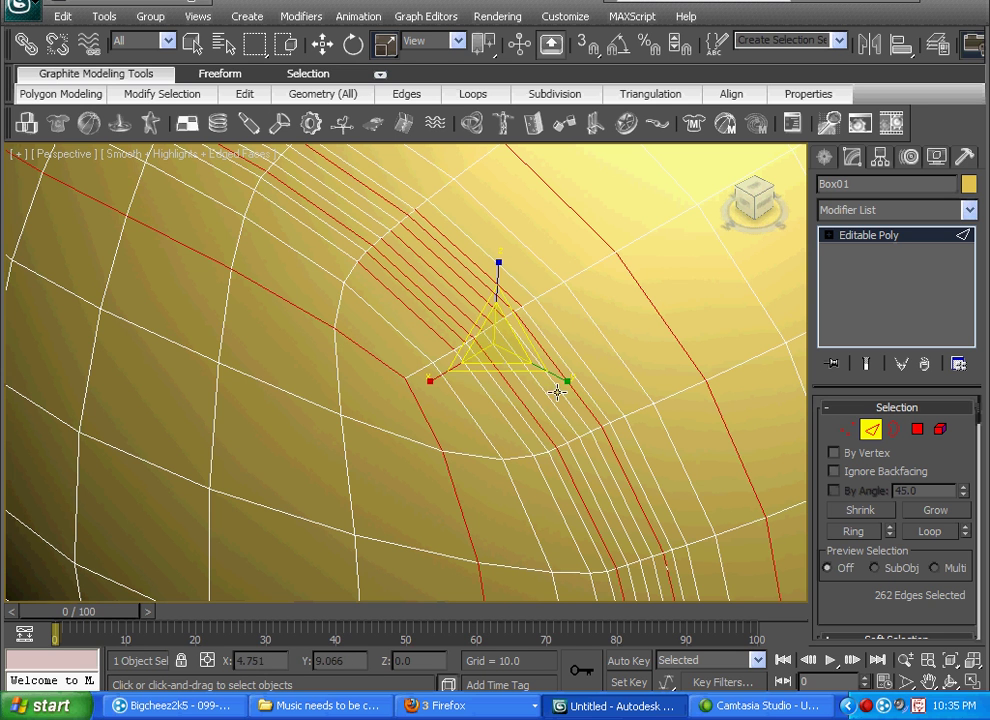
- Extend the selected seam edges into full edge loops running around the ball
scroll(513, 389, down, 5)
scroll(440, 410, down, 2)
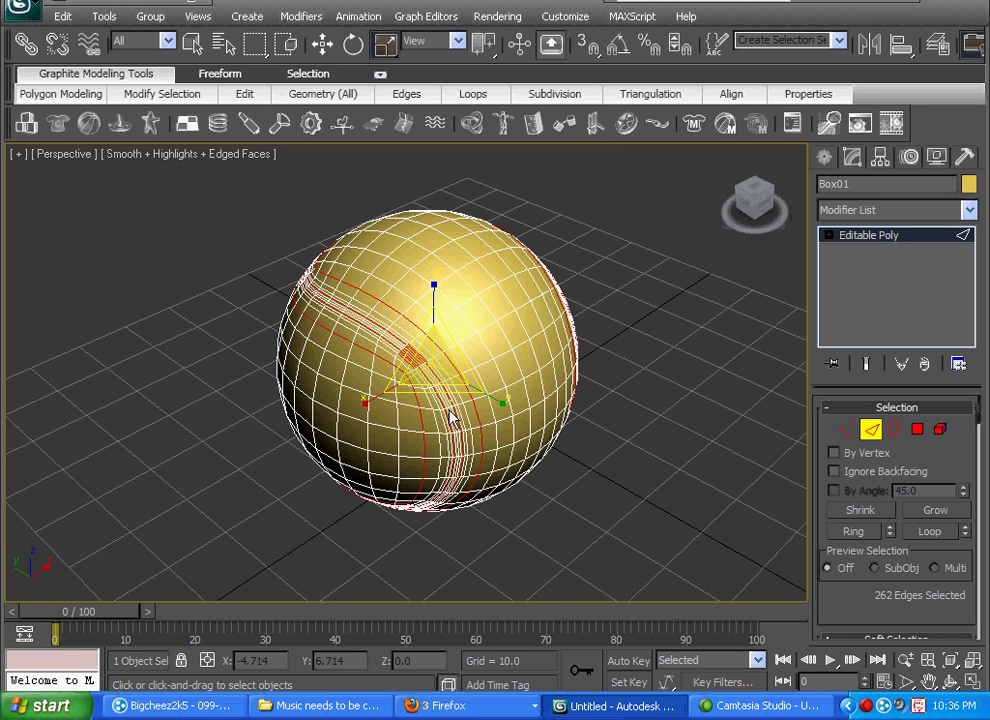
scroll(440, 408, up, 5)
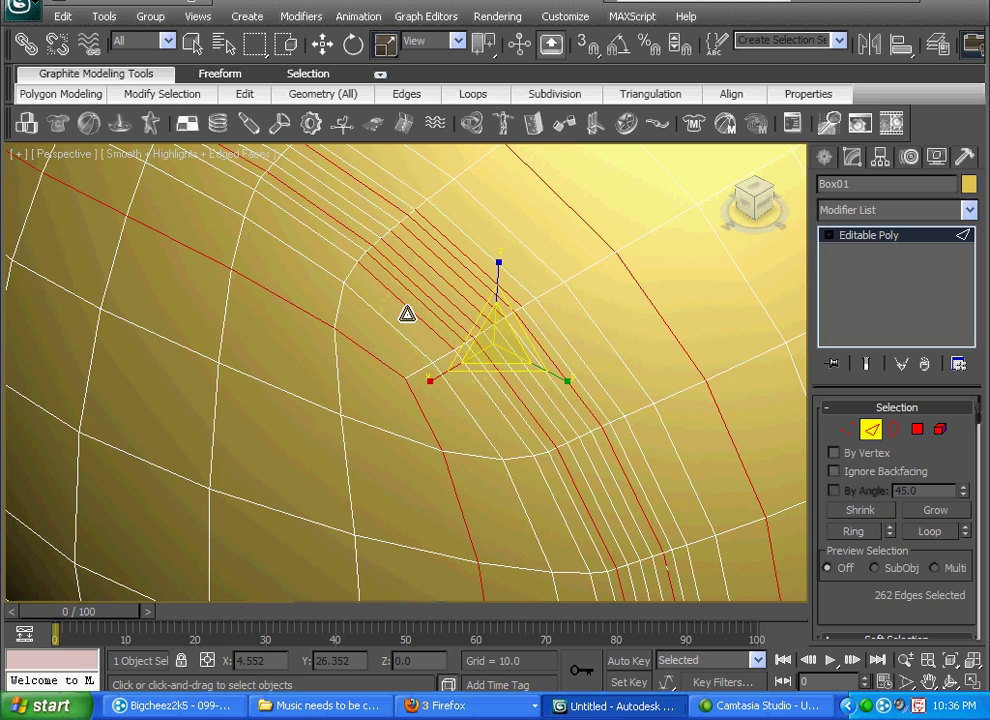
scroll(406, 314, down, 3)
mouse_move(406, 316)
alt+middle_down()
mouse_move(404, 327)
mouse_move(405, 314)
alt+middle_up()
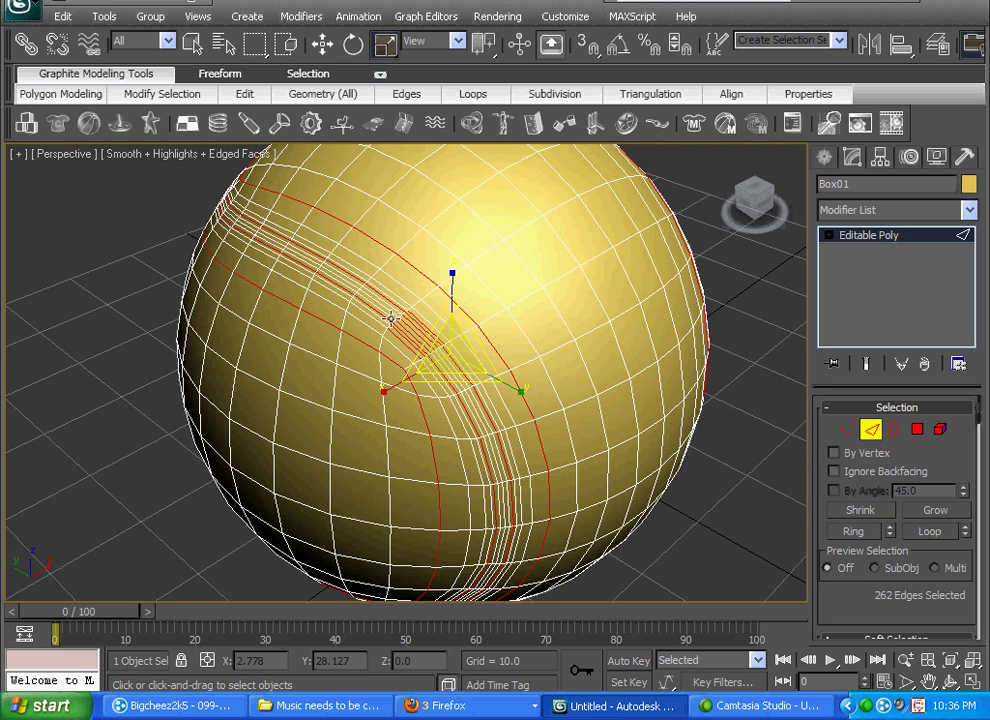
alt+middle_drag(389, 314, 411, 326)
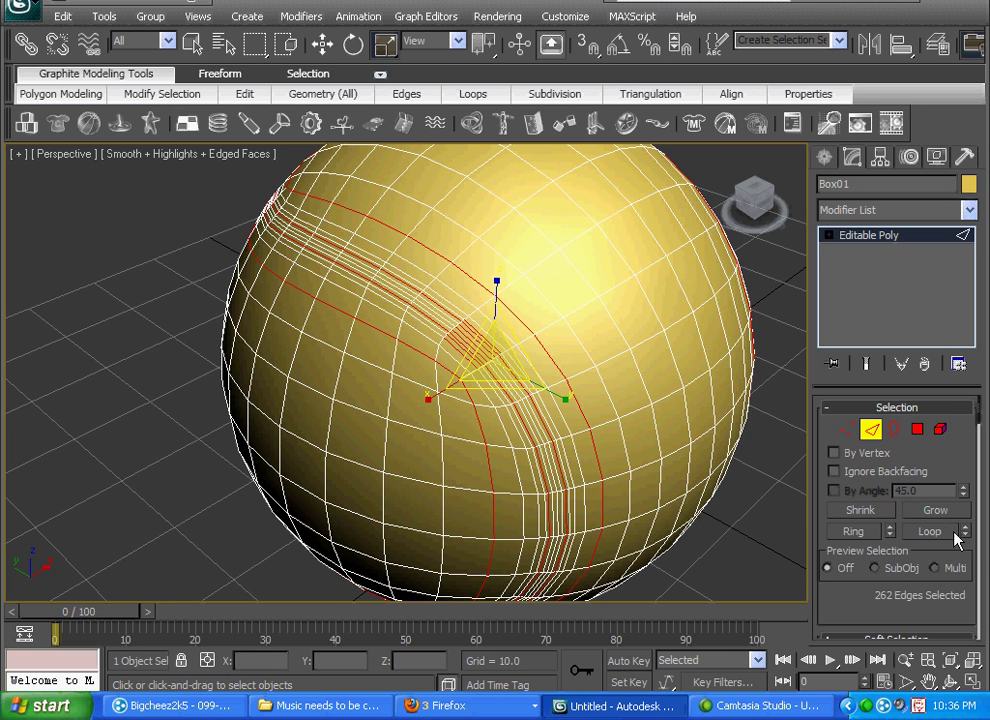
click(931, 531)
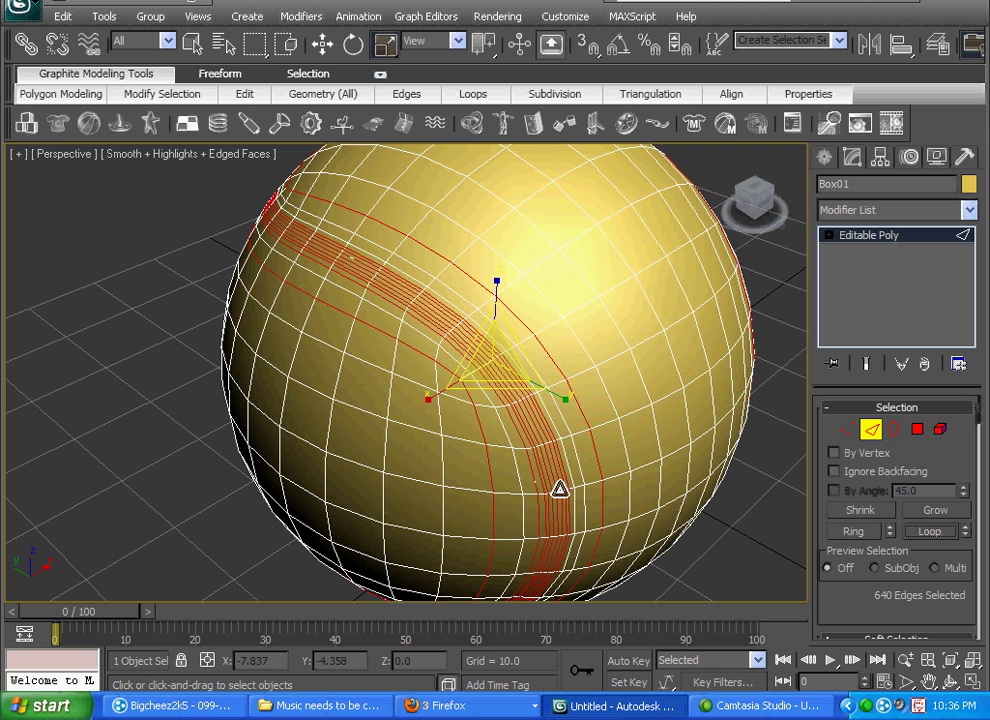
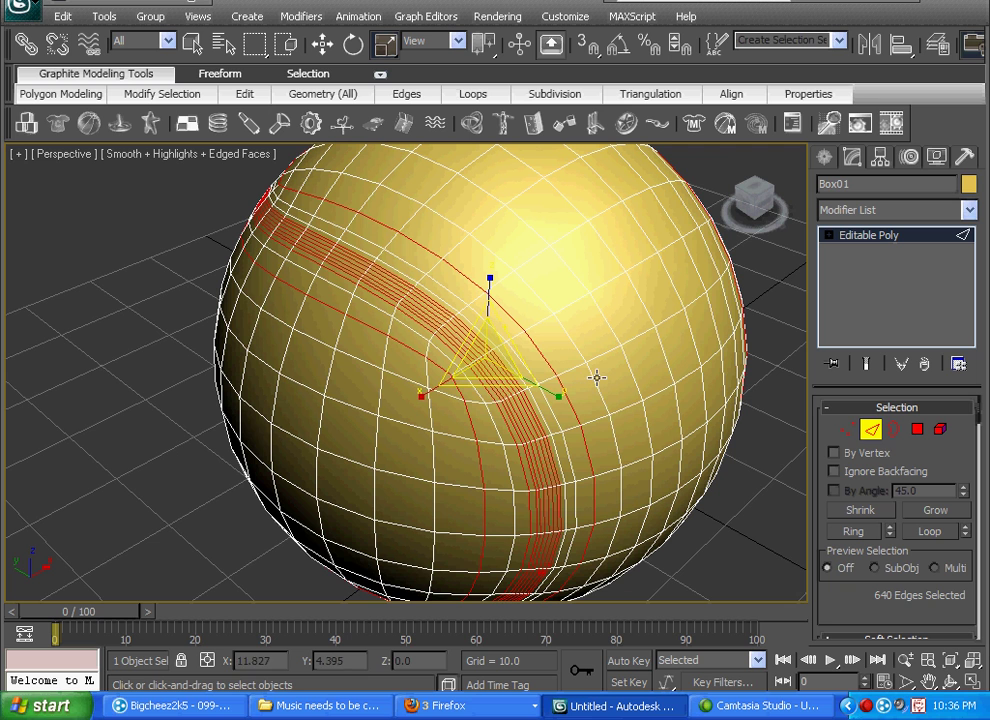
- Convert the seam edge loop selection into a selection of the adjoining polygons
ctrl+click(919, 430)
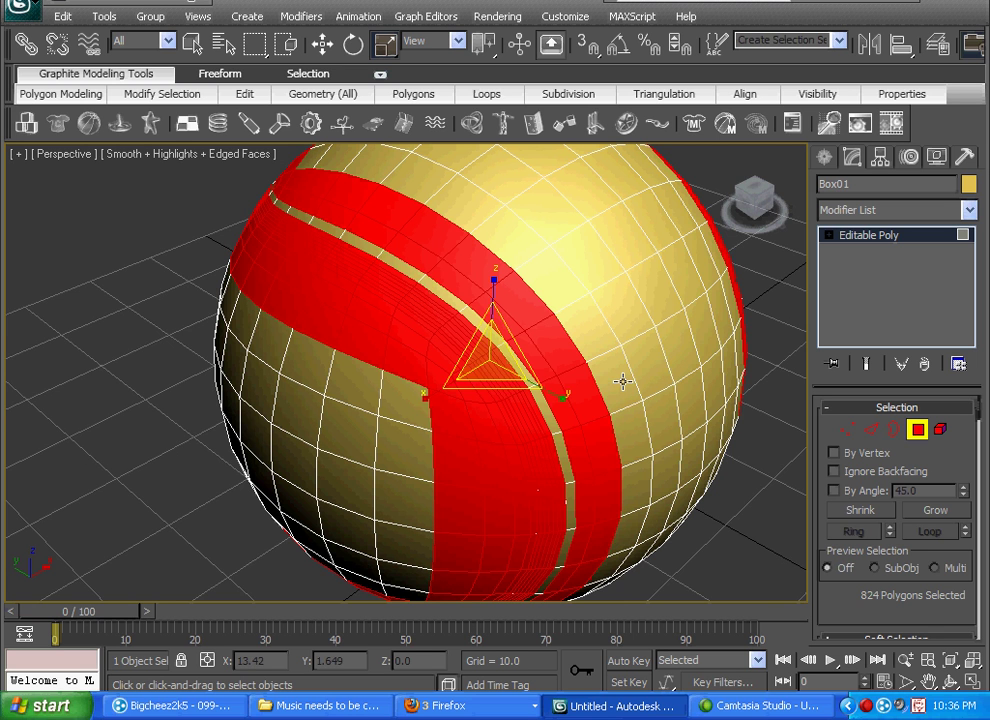
middle_drag(622, 381, 517, 368)
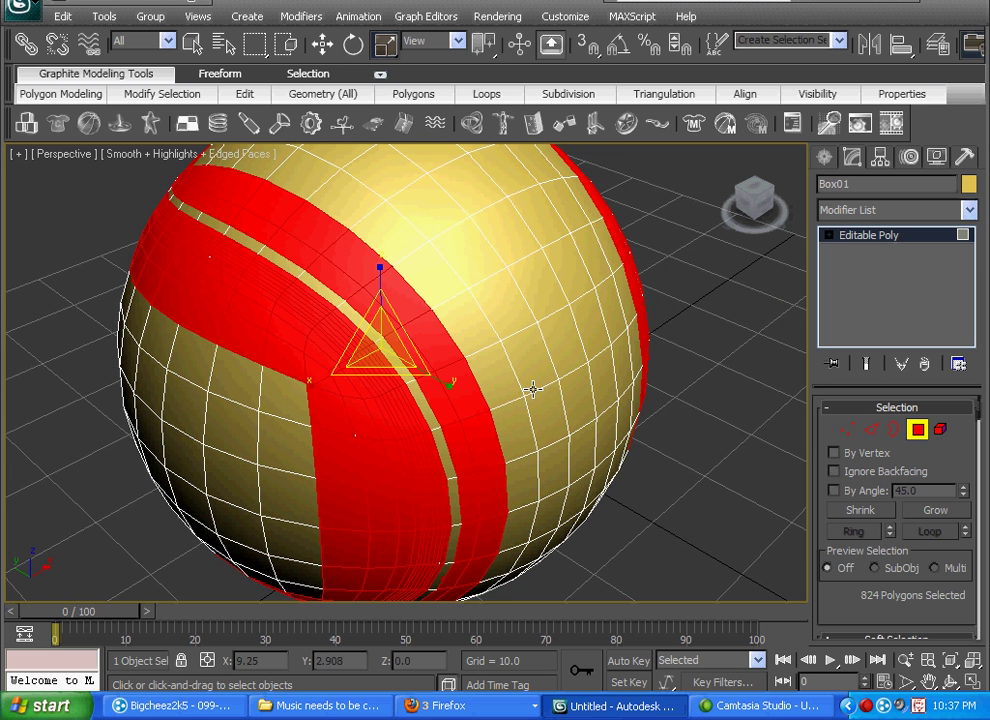
mouse_move(533, 390)
middle_down()
mouse_move(497, 292)
mouse_move(553, 376)
mouse_move(540, 390)
middle_up()
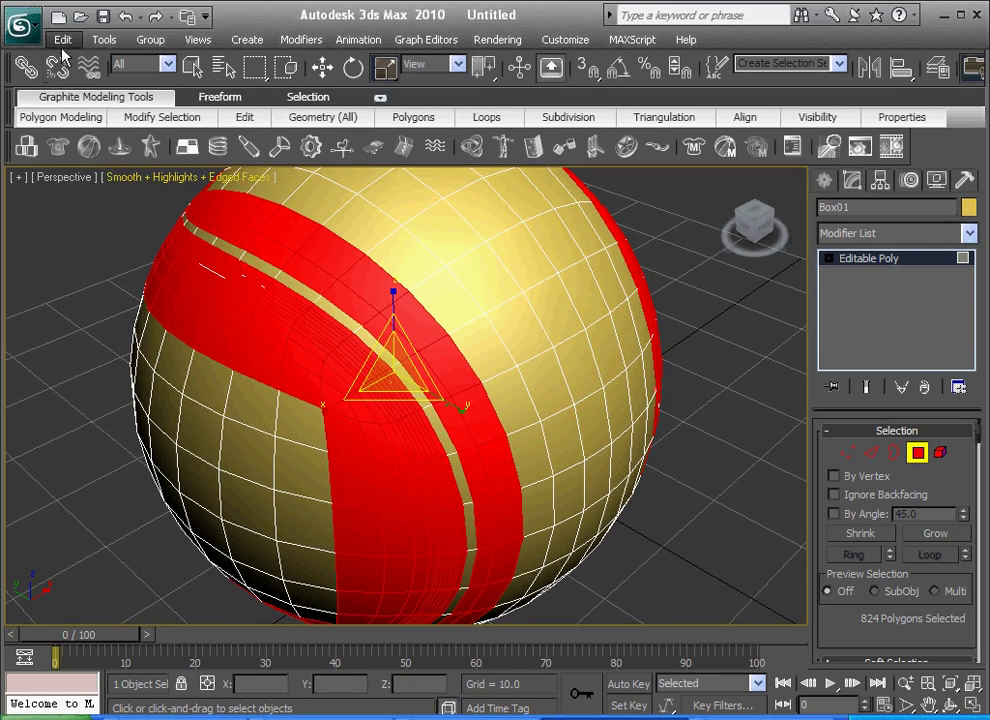
click(62, 16)
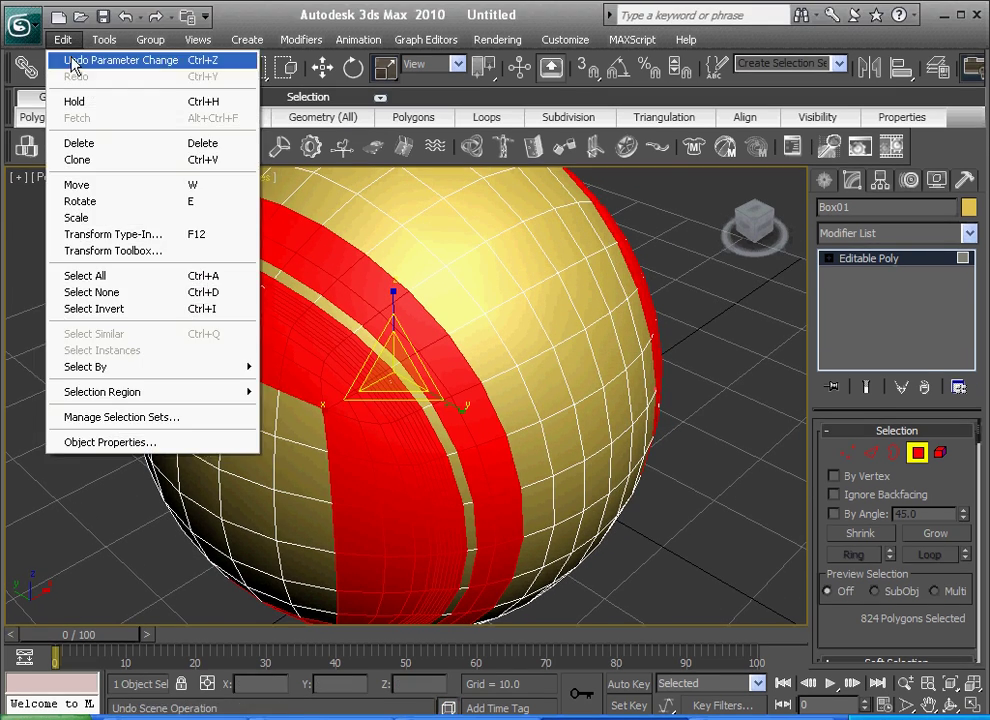
click(72, 61)
click(62, 40)
click(72, 60)
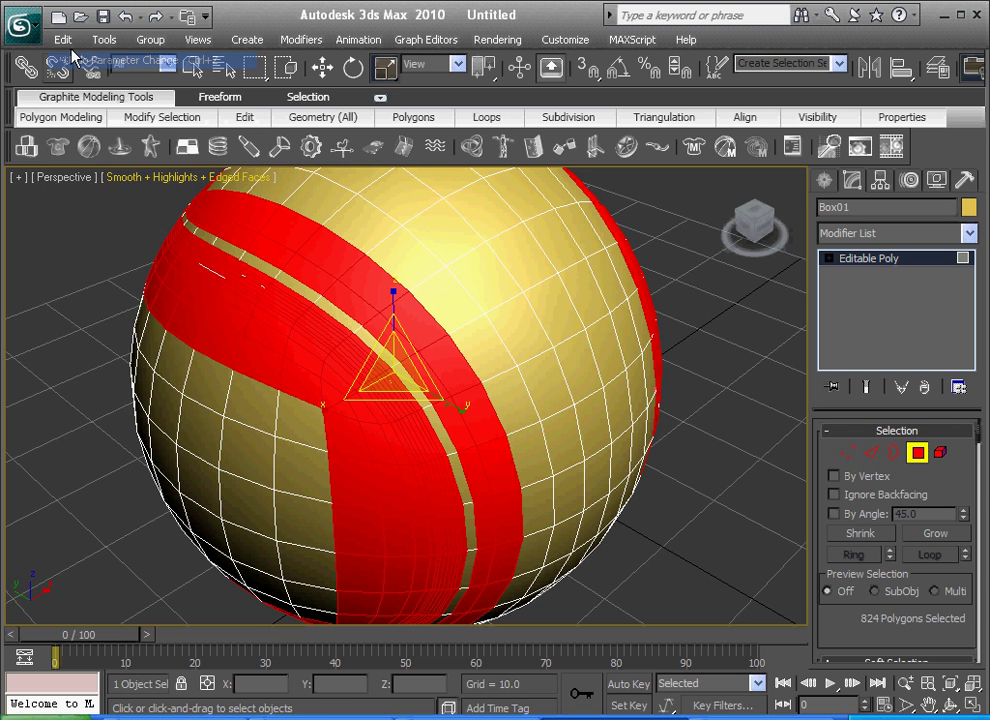
click(63, 40)
click(72, 60)
click(68, 41)
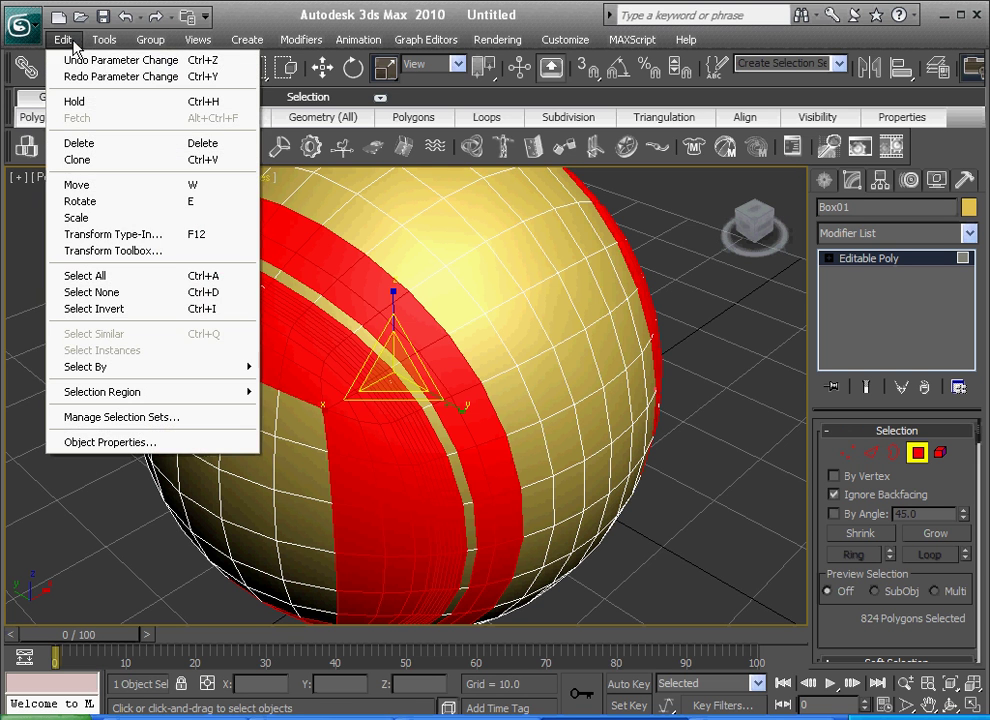
click(73, 61)
click(63, 40)
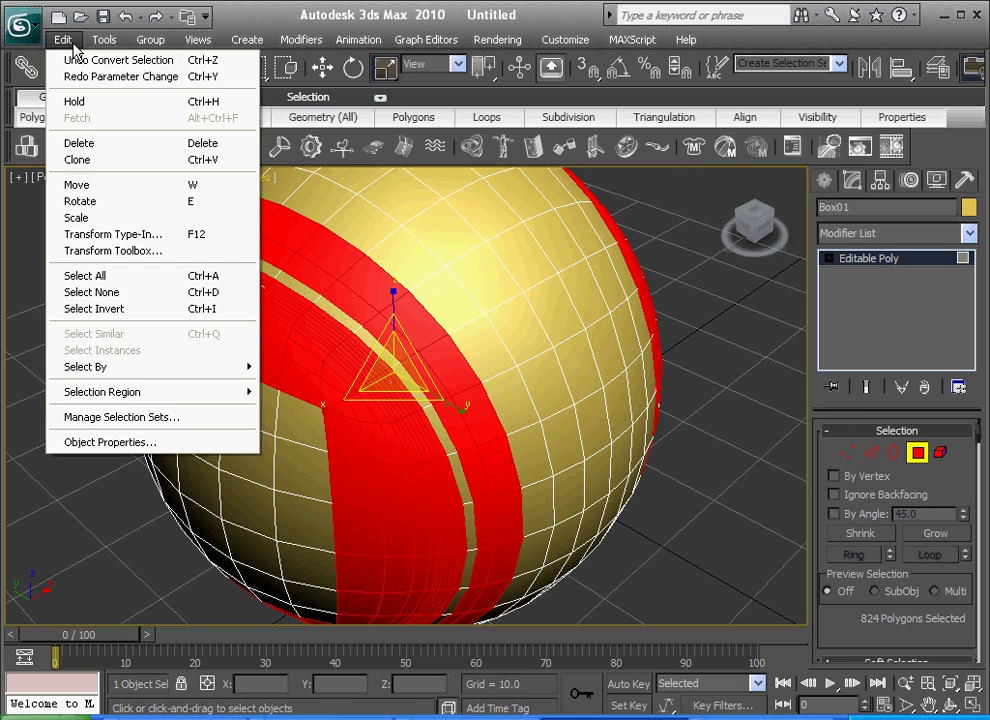
click(100, 76)
click(63, 40)
click(100, 76)
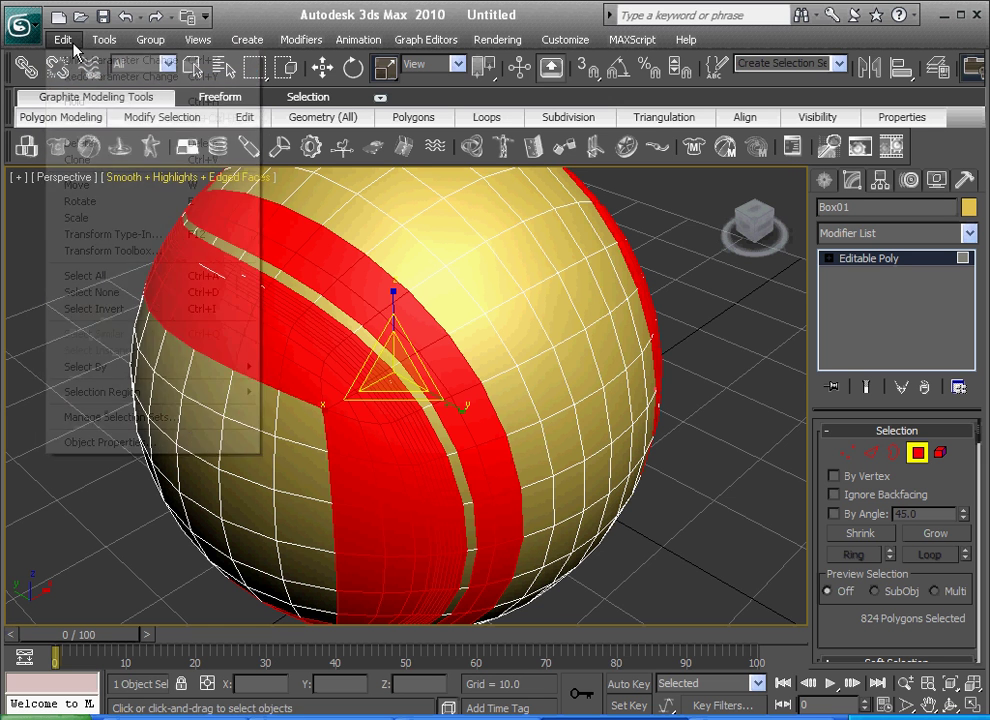
click(63, 40)
click(75, 76)
click(64, 41)
click(75, 76)
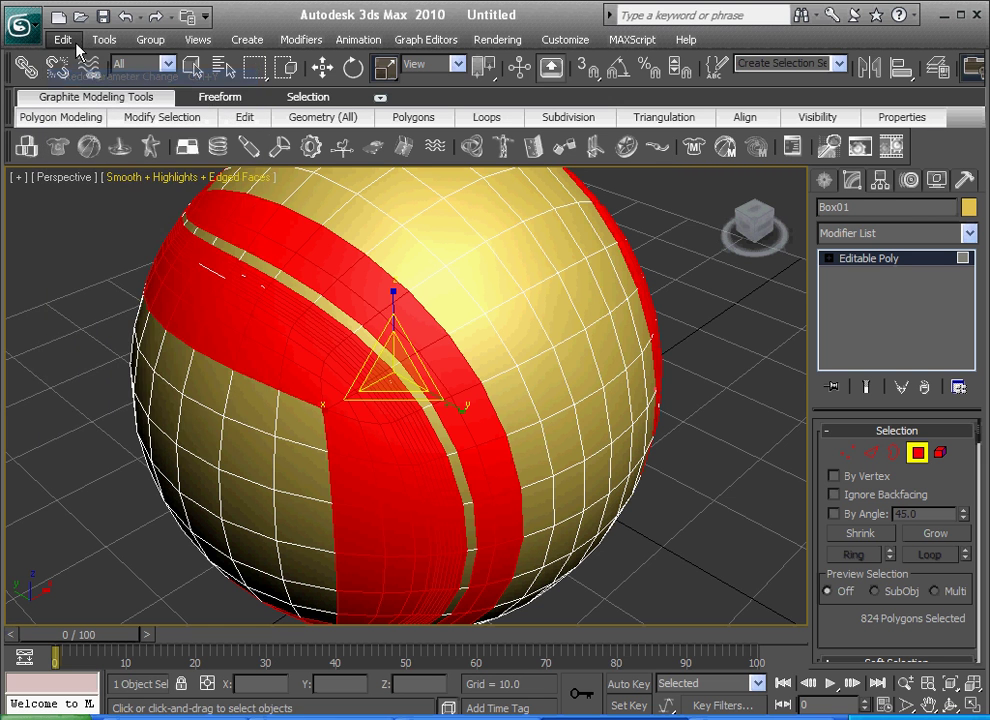
click(63, 40)
click(63, 40)
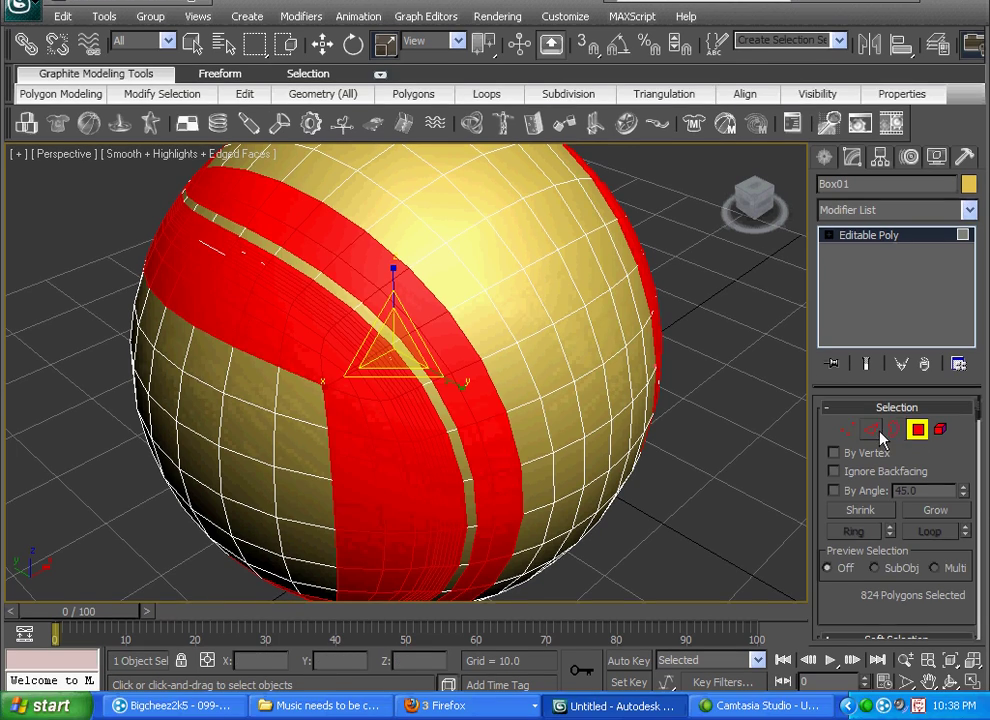
- Switch the ball back to edge mode and clear the existing seam edge selection
click(872, 452)
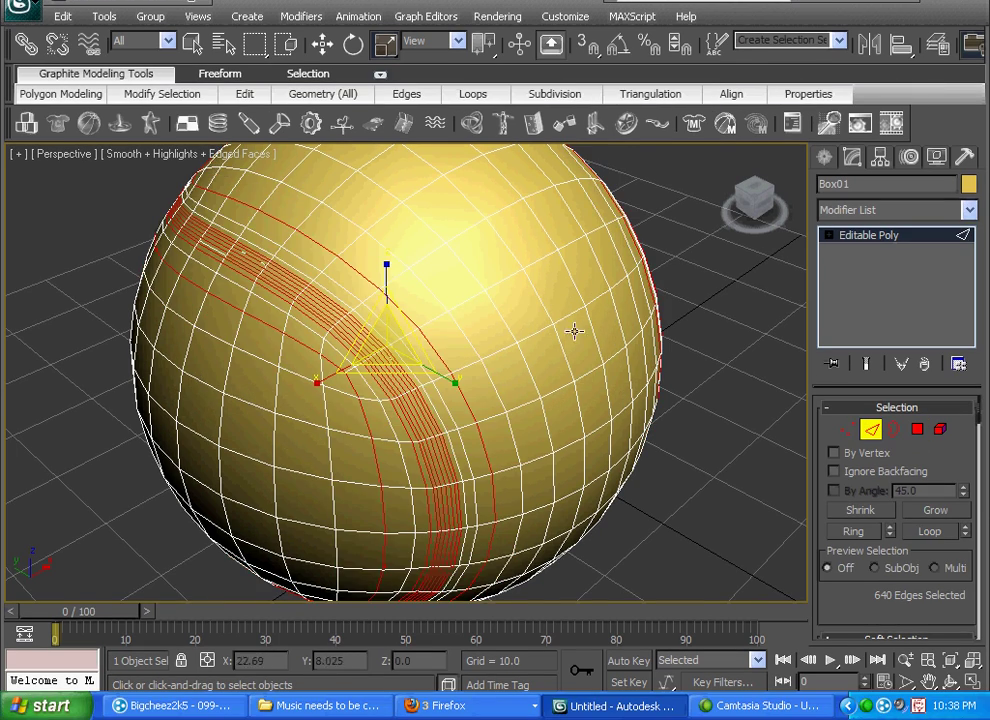
middle_drag(464, 307, 488, 299)
scroll(430, 345, up, 3)
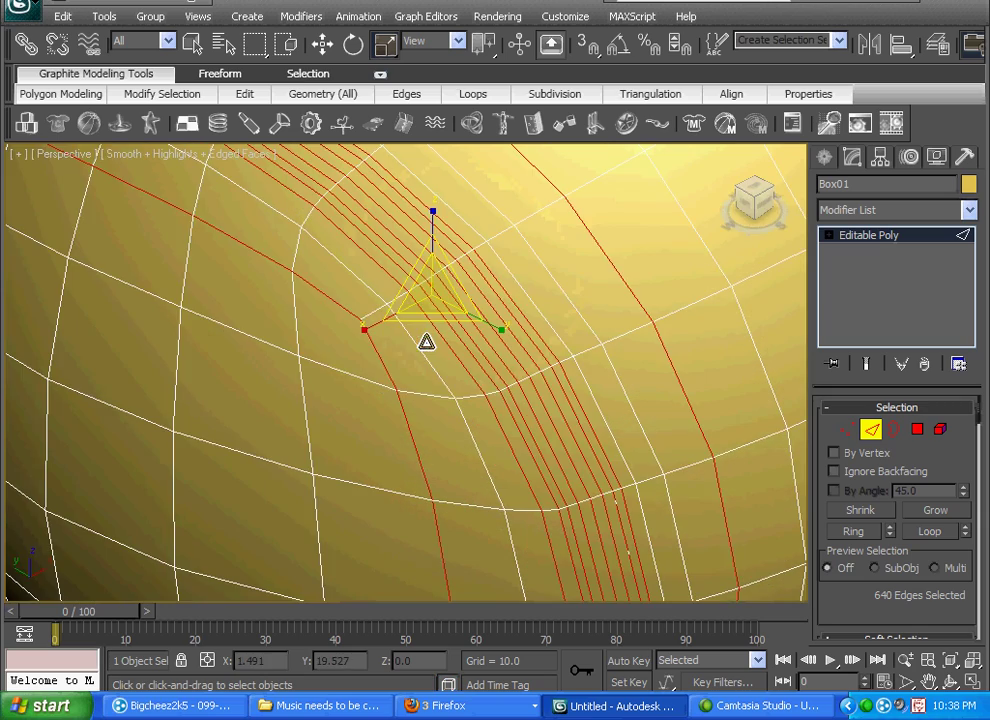
scroll(435, 366, up, 2)
middle_drag(435, 366, 410, 411)
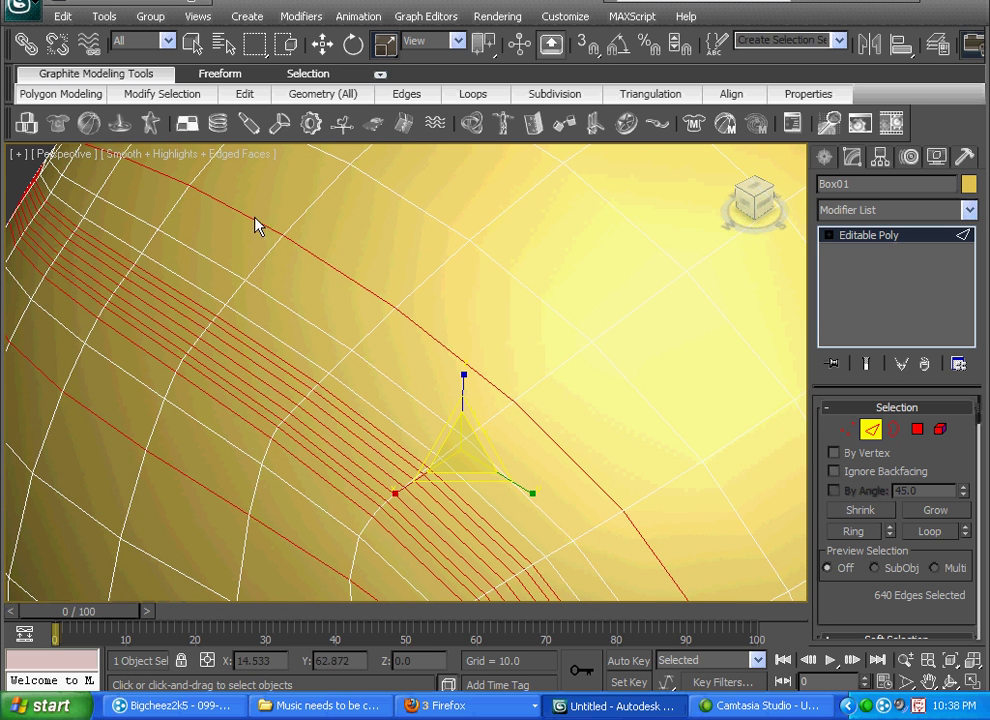
middle_drag(398, 358, 333, 327)
scroll(330, 307, down, 5)
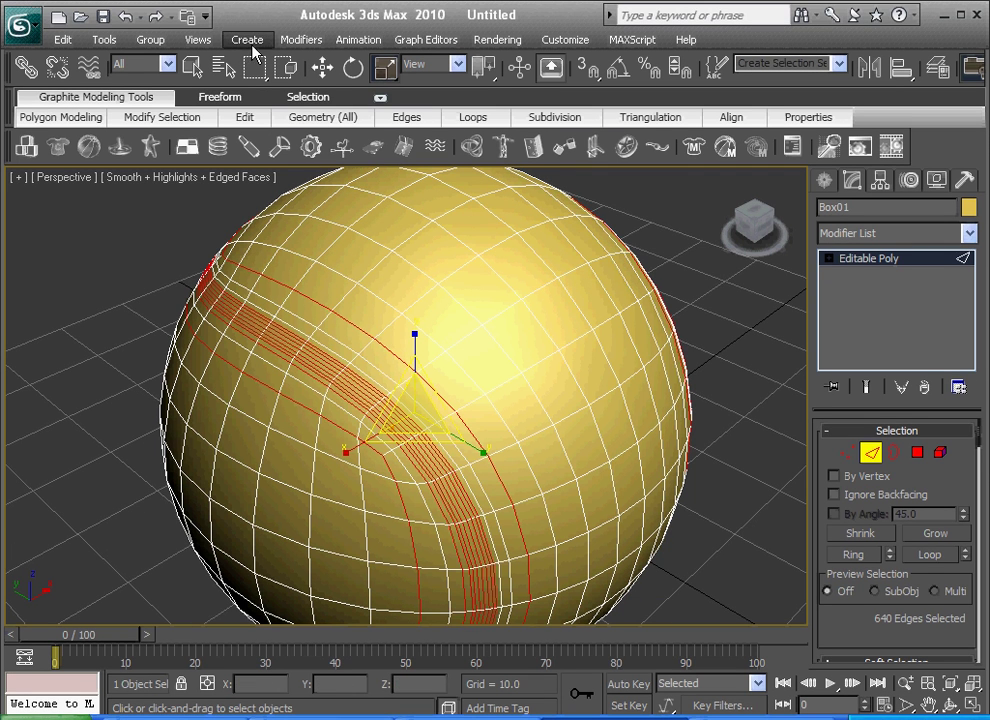
click(729, 453)
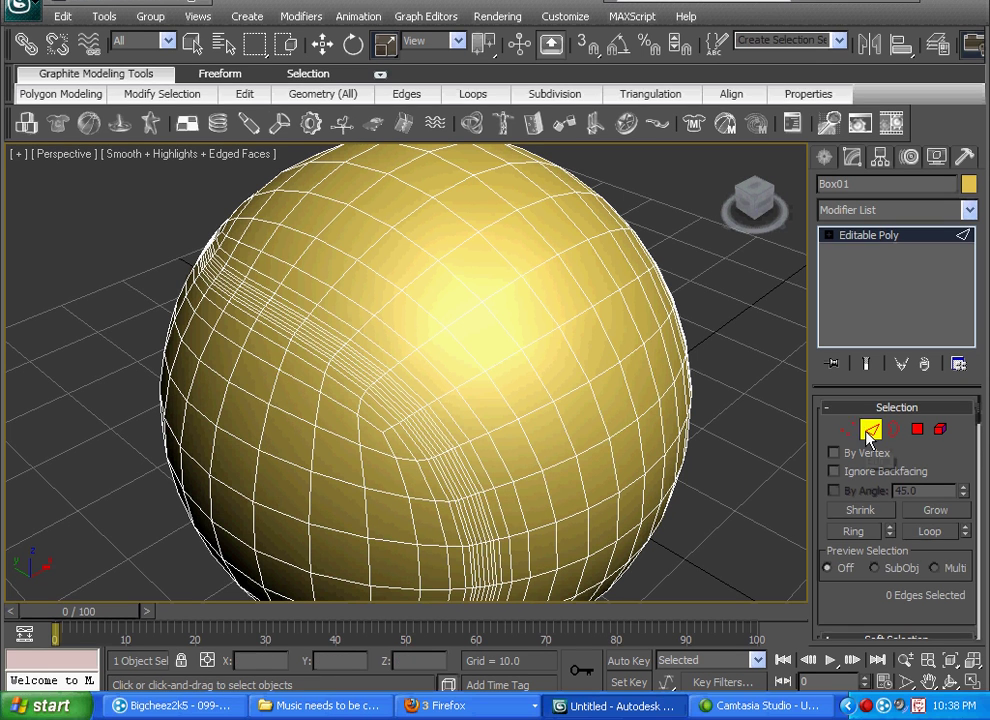
click(871, 452)
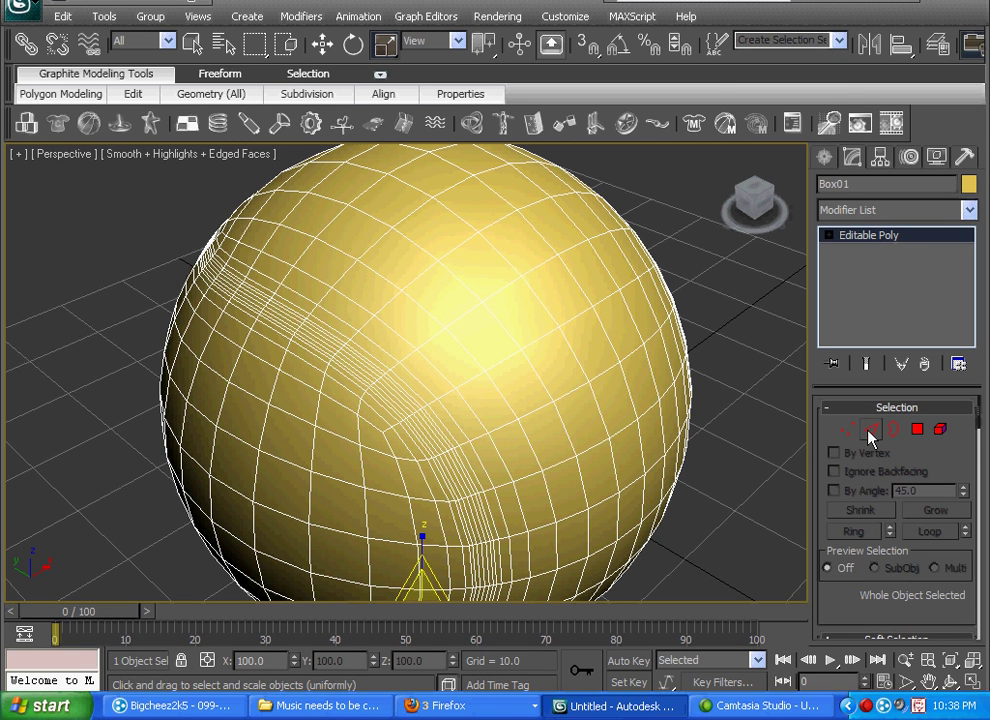
click(869, 430)
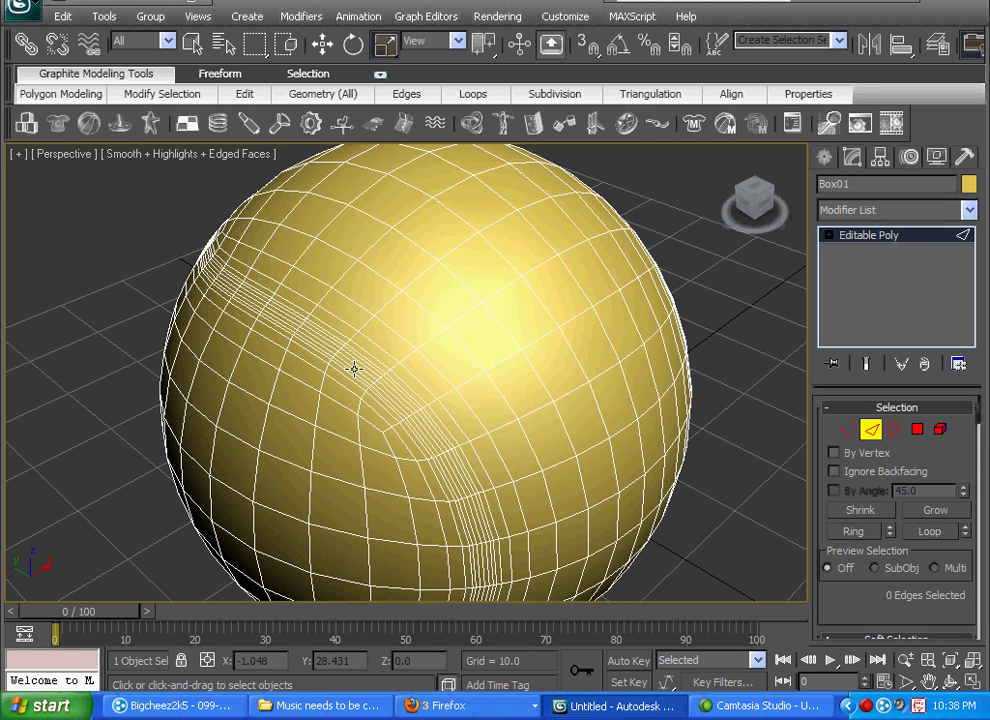
- Select seven neighbouring parallel edges across the narrow seam strip near its front corner, leaving out the wider outer rows
scroll(352, 368, up, 5)
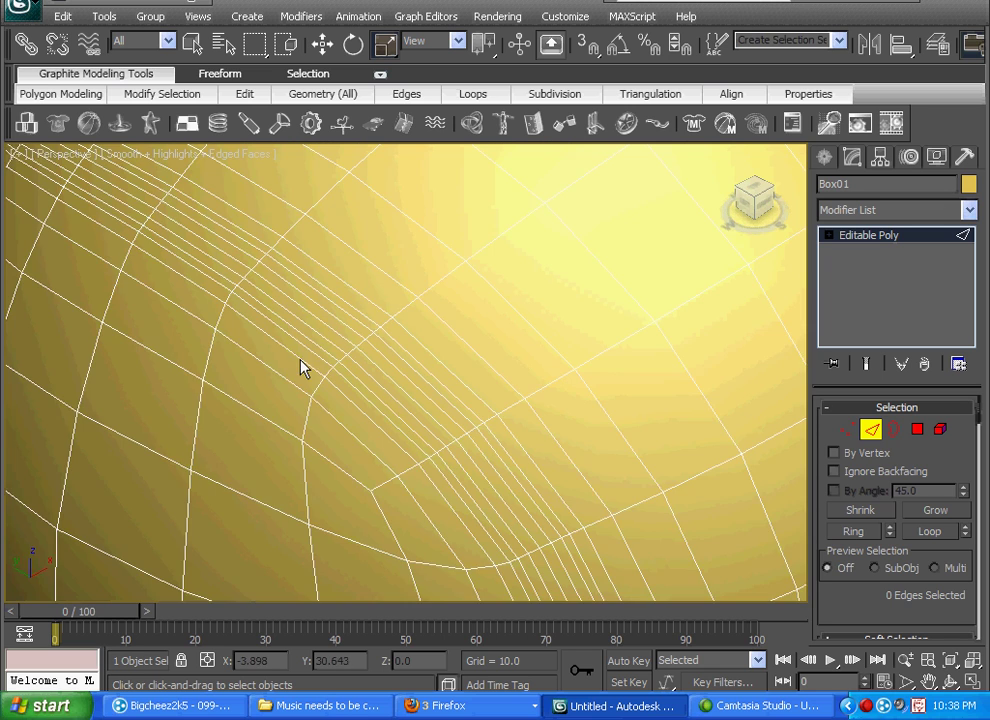
mouse_move(303, 369)
middle_down()
mouse_move(312, 363)
mouse_move(306, 373)
middle_up()
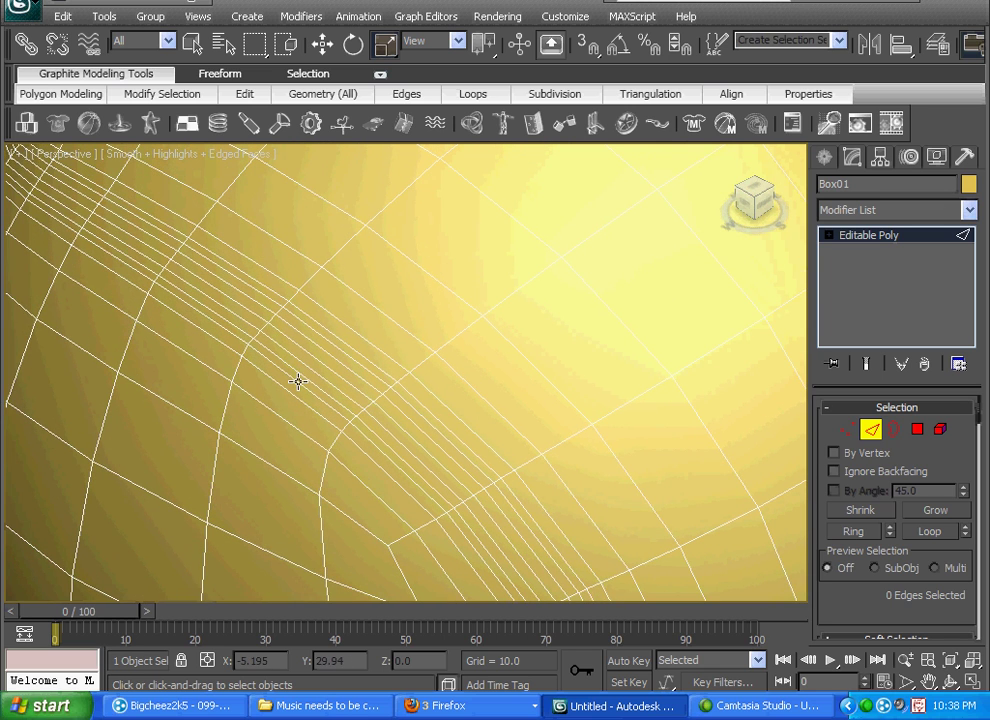
click(298, 381)
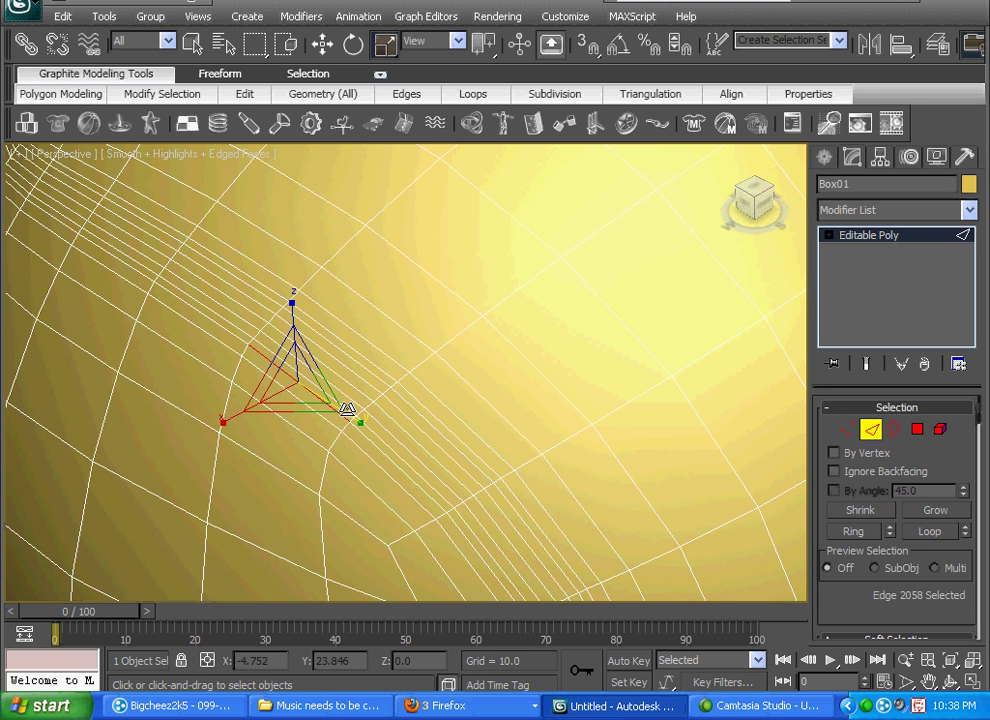
middle_drag(346, 410, 347, 402)
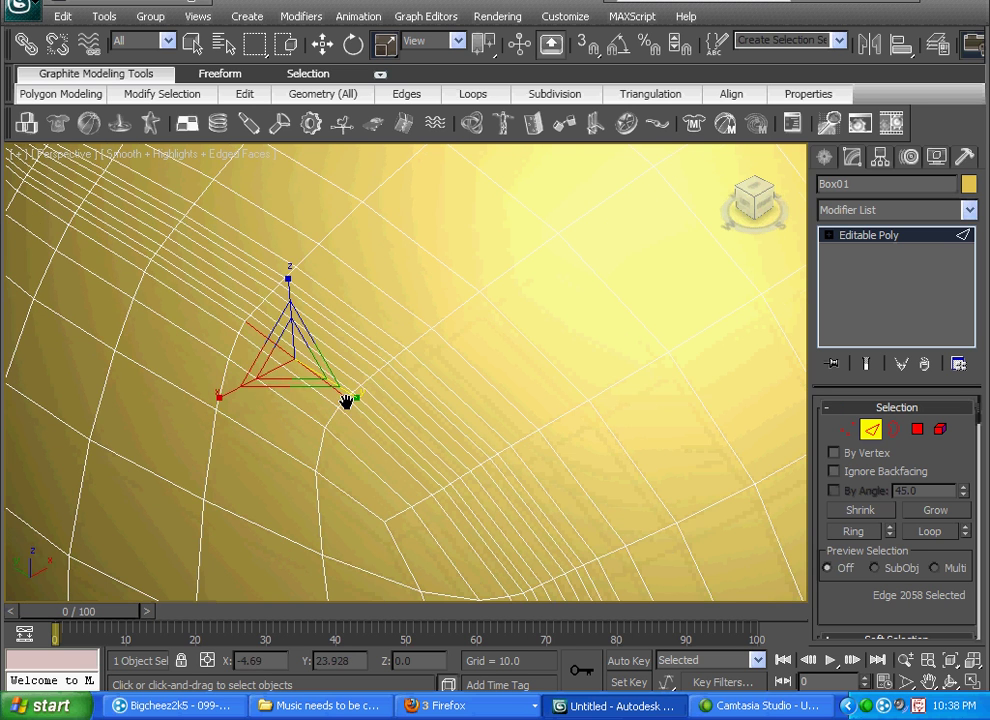
ctrl+click(376, 349)
ctrl+click(376, 356)
ctrl+click(376, 359)
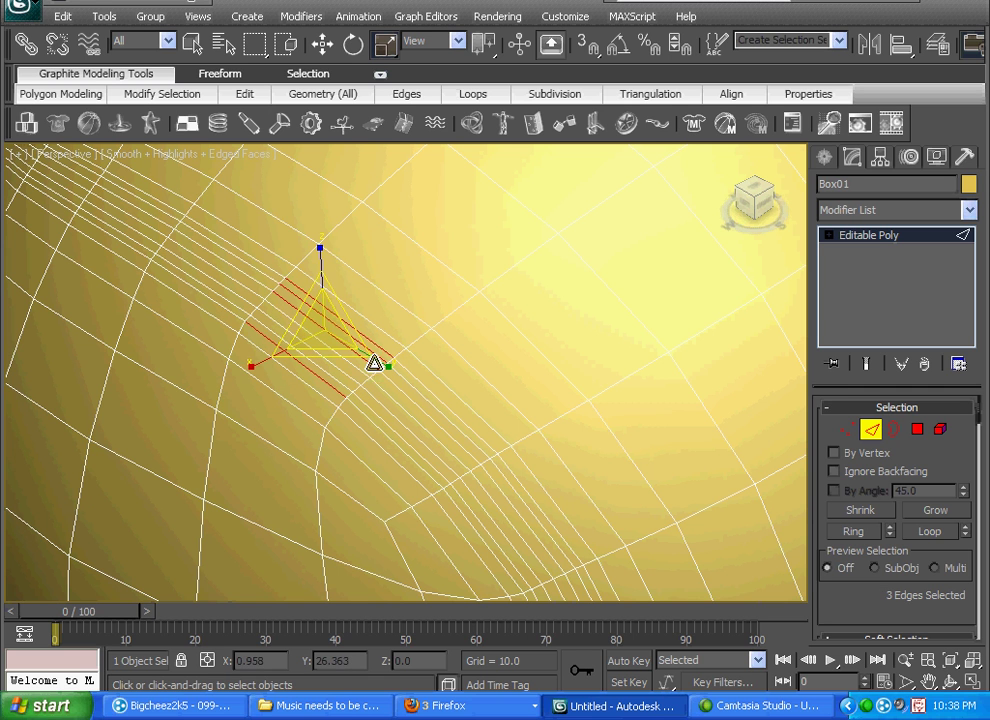
ctrl+click(358, 371)
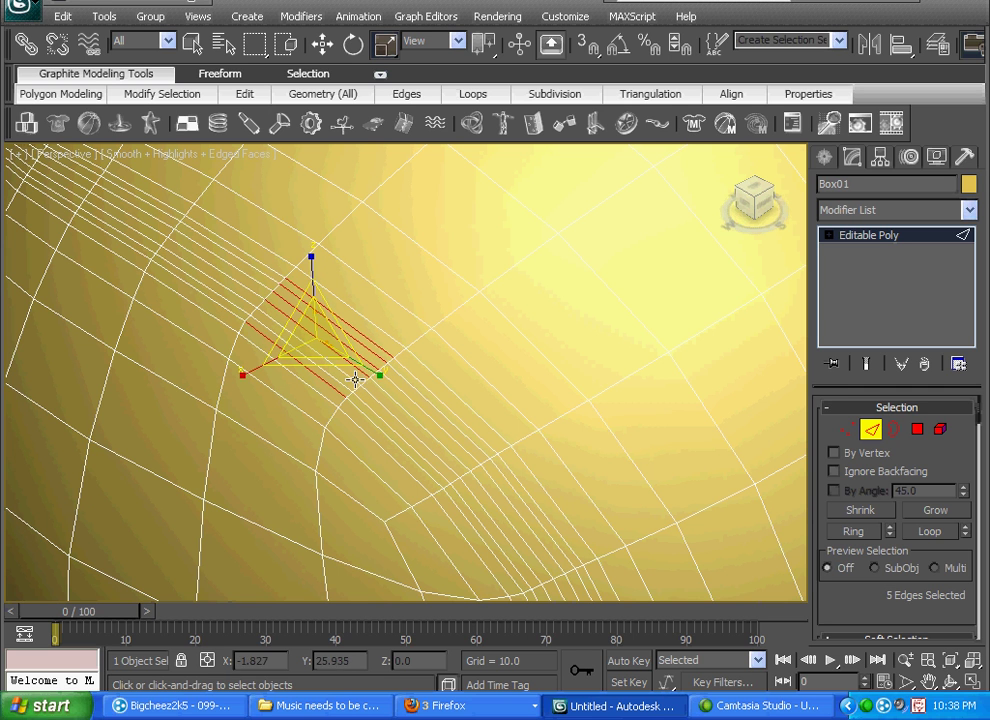
ctrl+click(350, 378)
ctrl+click(343, 383)
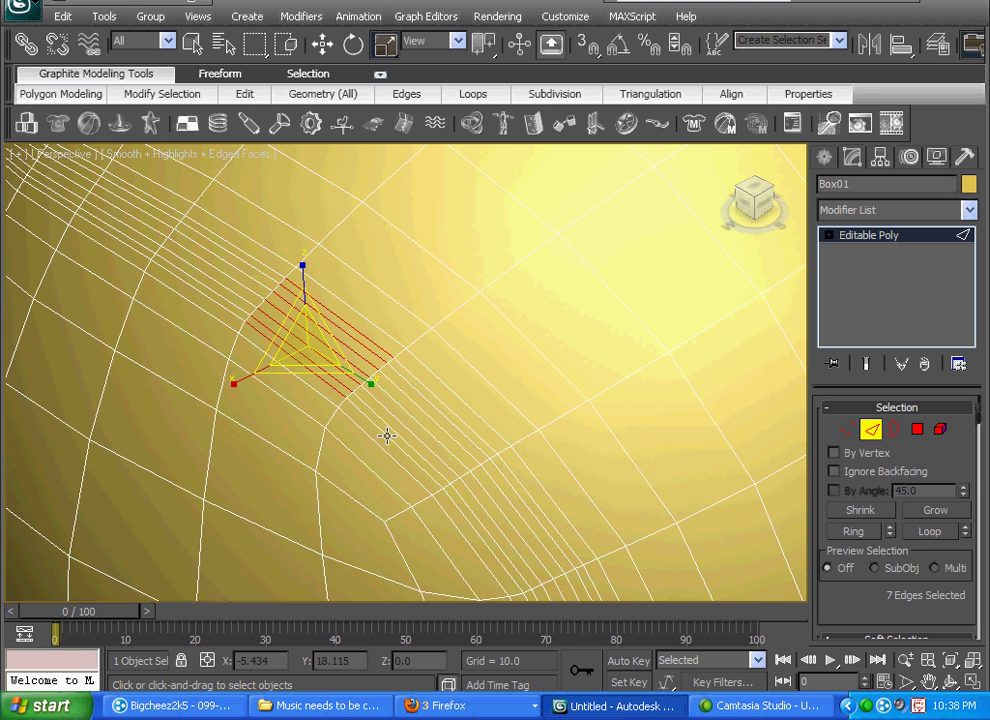
- Extend the seven seam edges into full loops around the ball and convert them into a selection of the adjoining polygons
scroll(403, 423, down, 5)
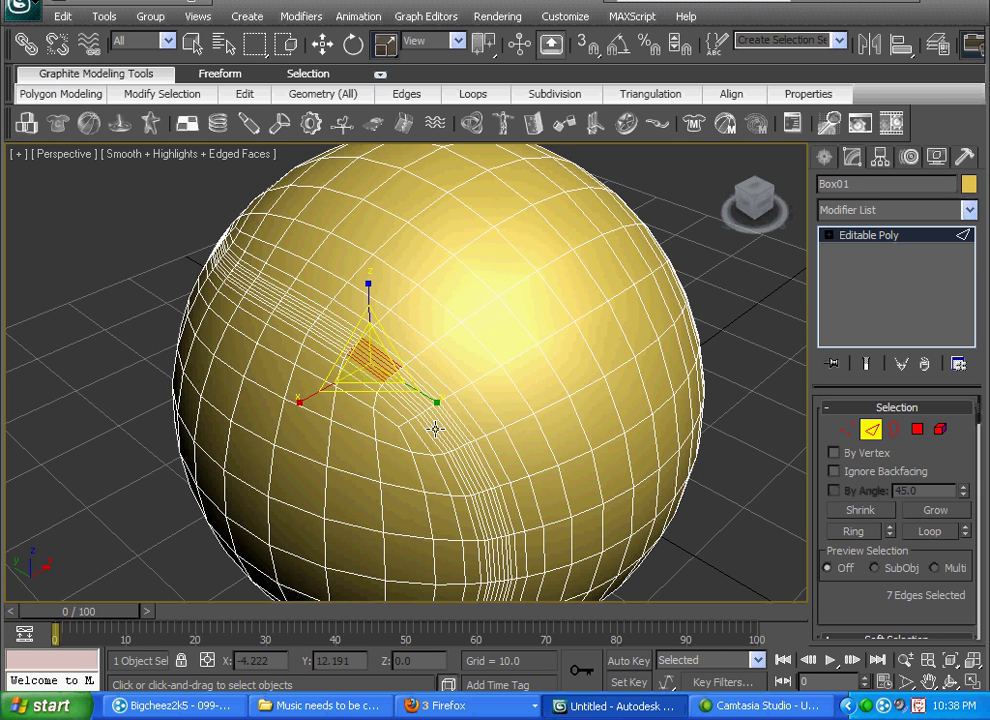
click(935, 533)
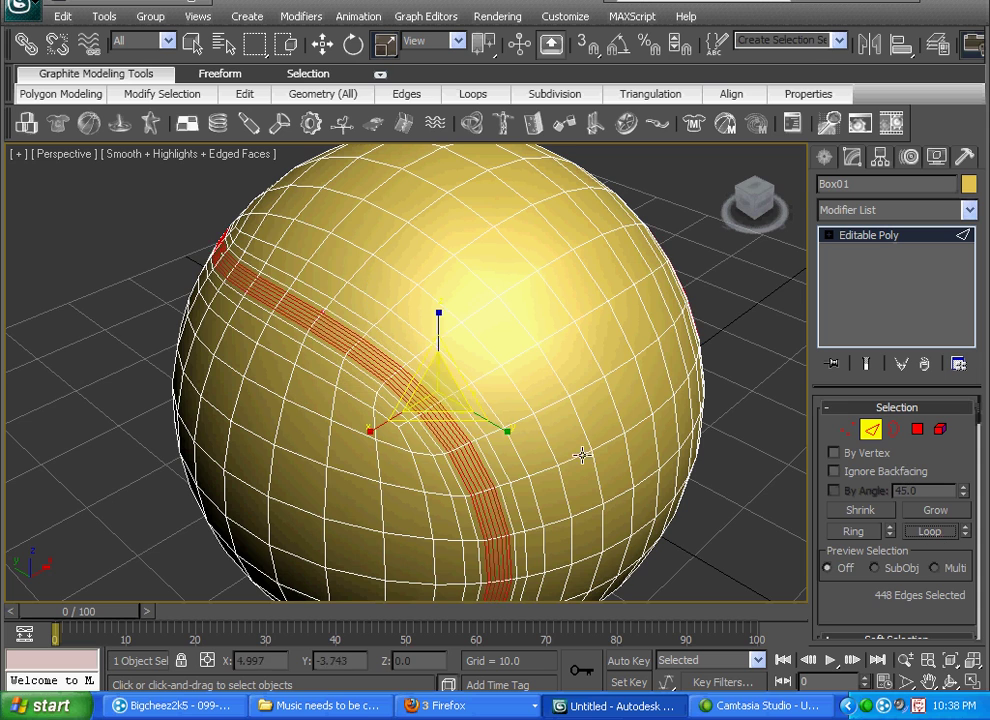
mouse_move(504, 433)
middle_down()
mouse_move(569, 357)
mouse_move(572, 331)
mouse_move(508, 411)
middle_up()
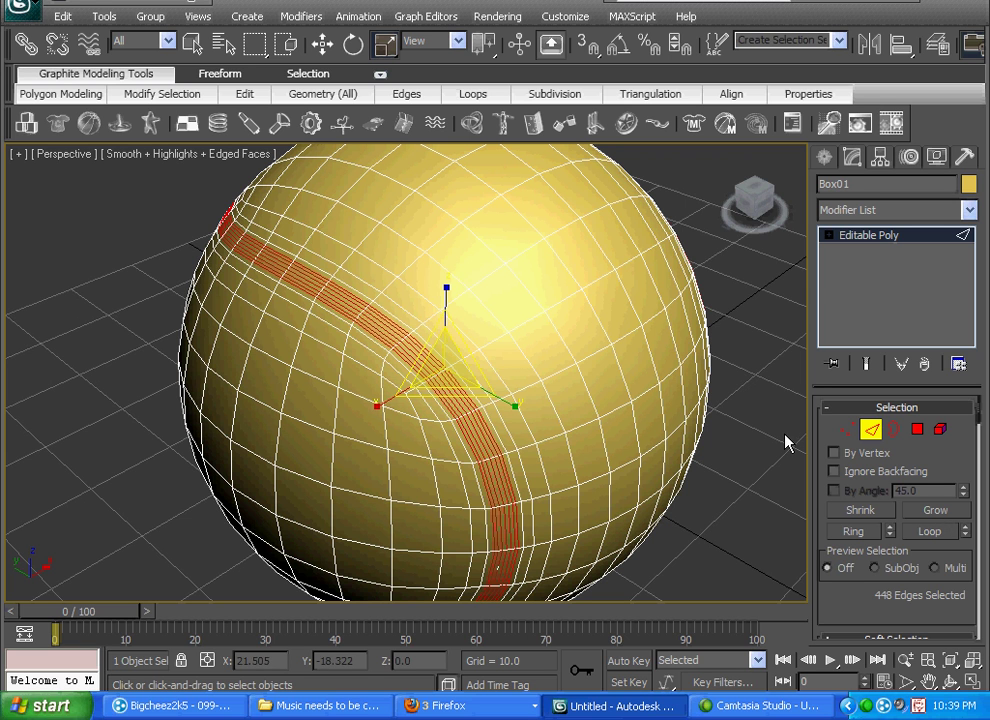
click(919, 431)
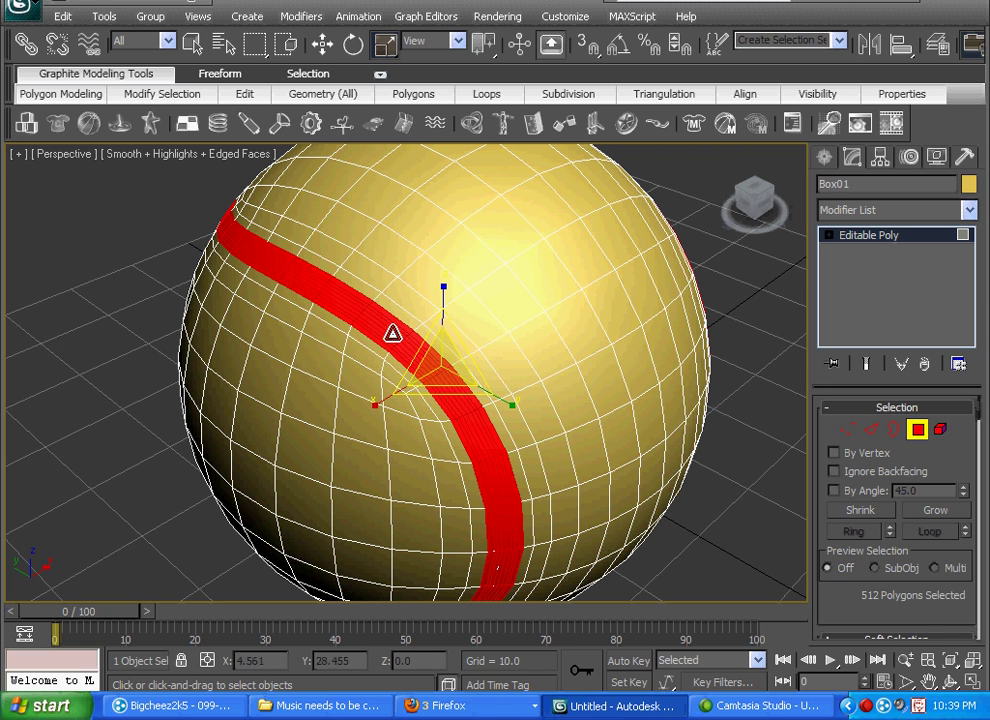
- Bring up the polygon editing commands for the selected seam strip
right_click(380, 328)
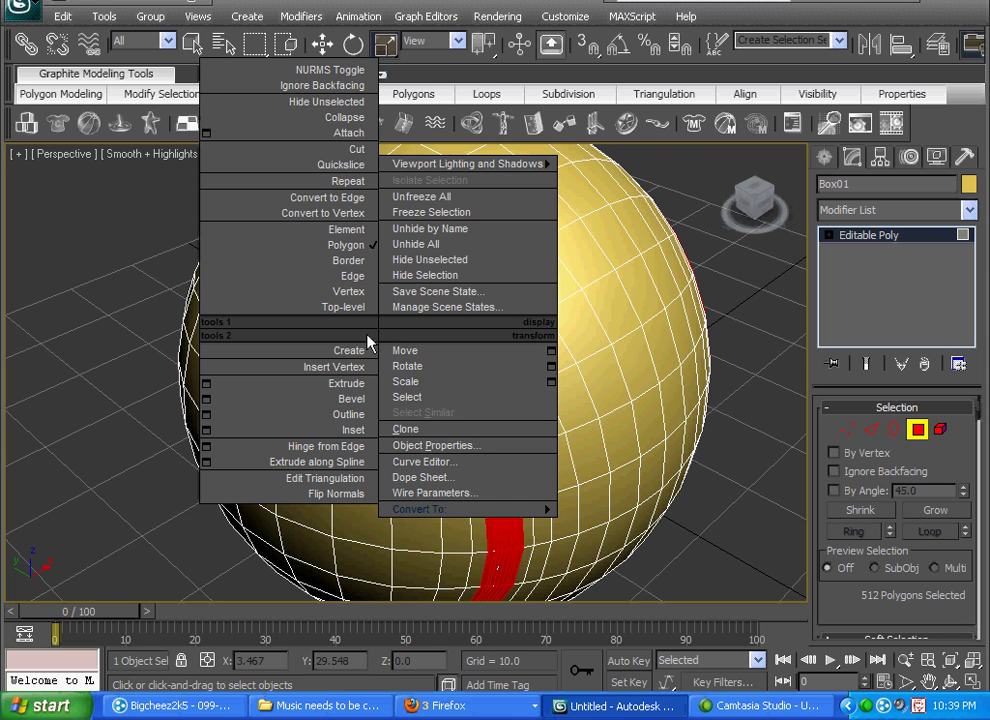